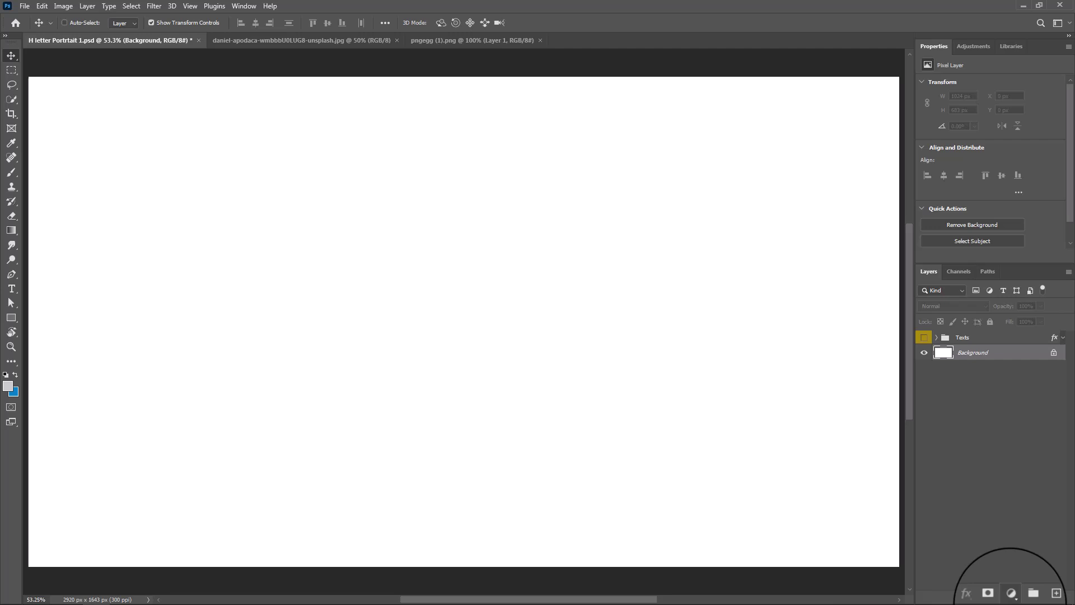
# Step: Add a Gradient fill layer above the Background using the Foreground to Background preset from the Basics group
pyautogui.click(1011, 597)
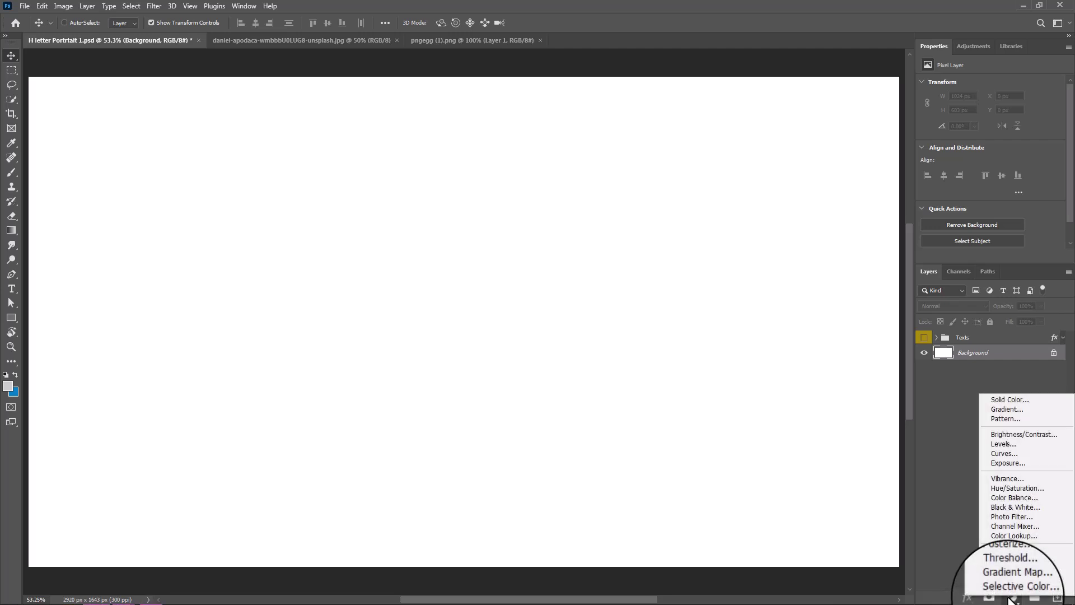
pyautogui.click(1007, 411)
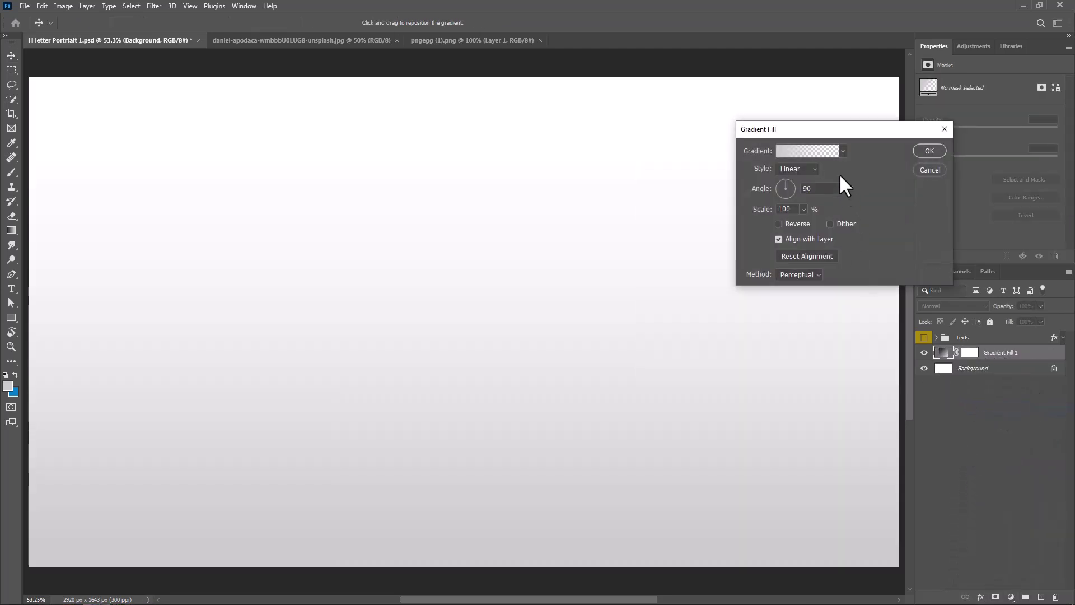
pyautogui.click(842, 151)
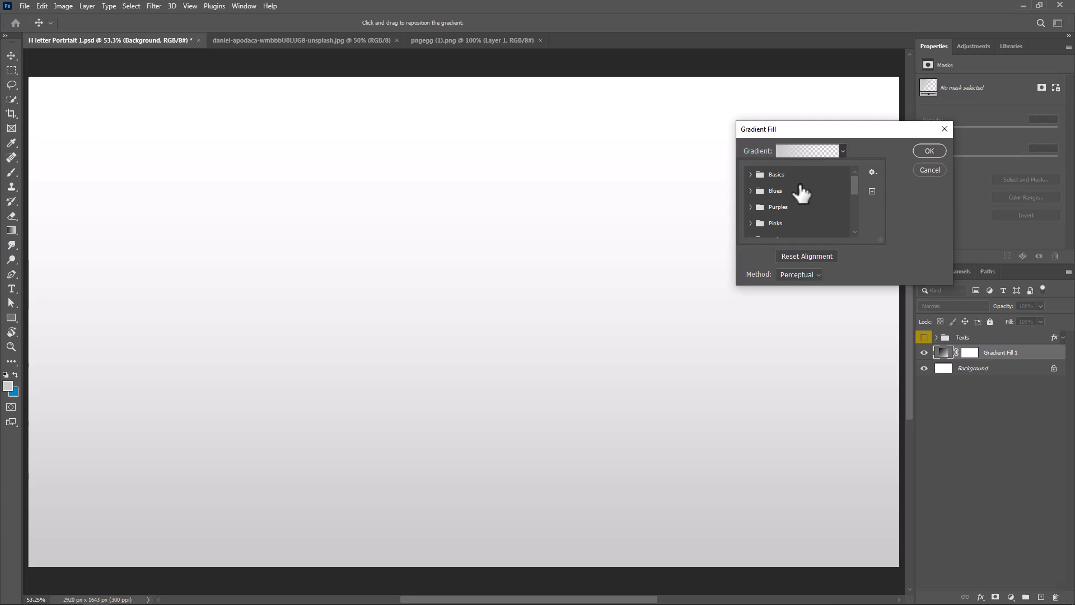
pyautogui.click(751, 175)
pyautogui.click(764, 193)
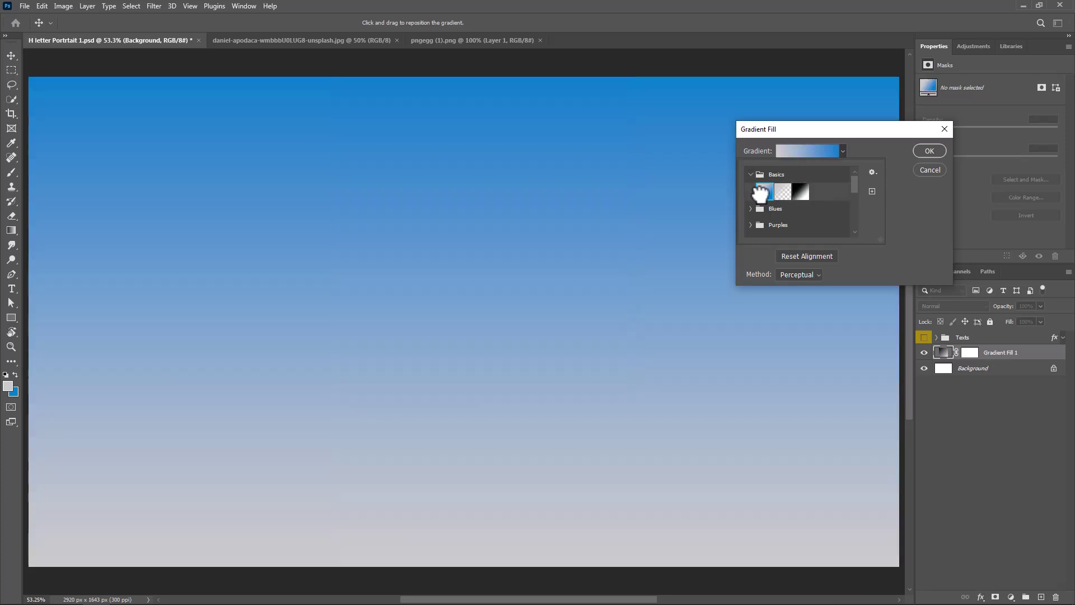
# Step: Define the gradient's color stops as #00a2ff at the start and #017bce at the end
pyautogui.click(822, 153)
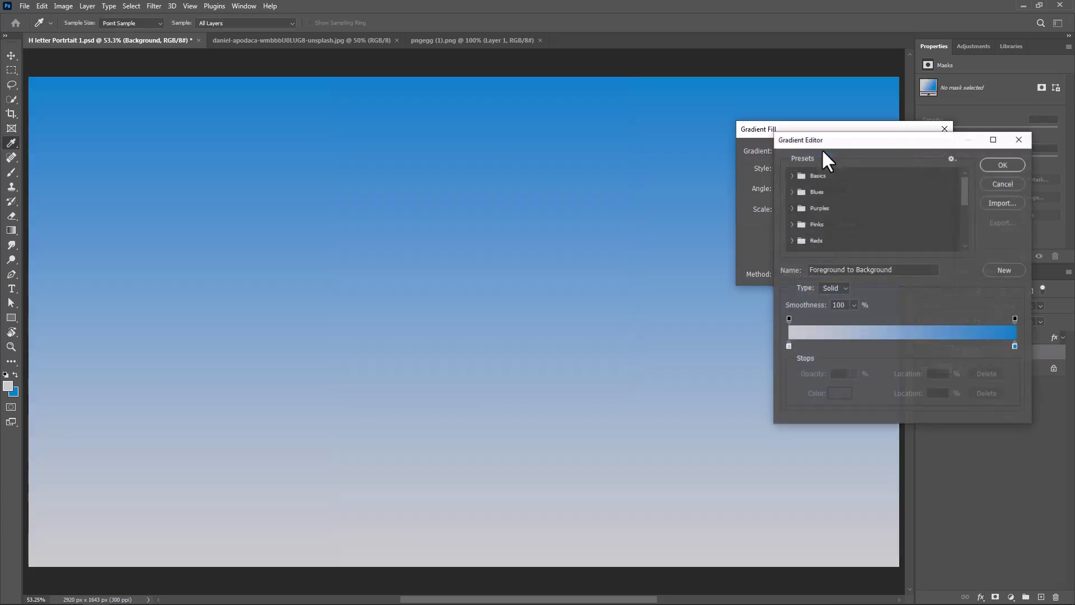
pyautogui.doubleClick(1015, 346)
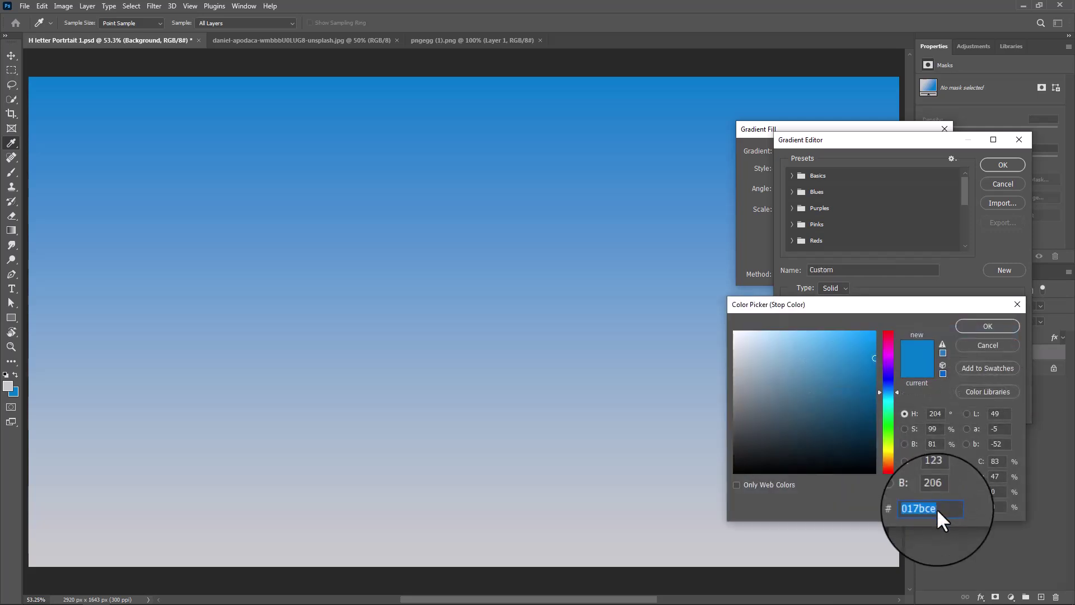
pyautogui.click(1003, 327)
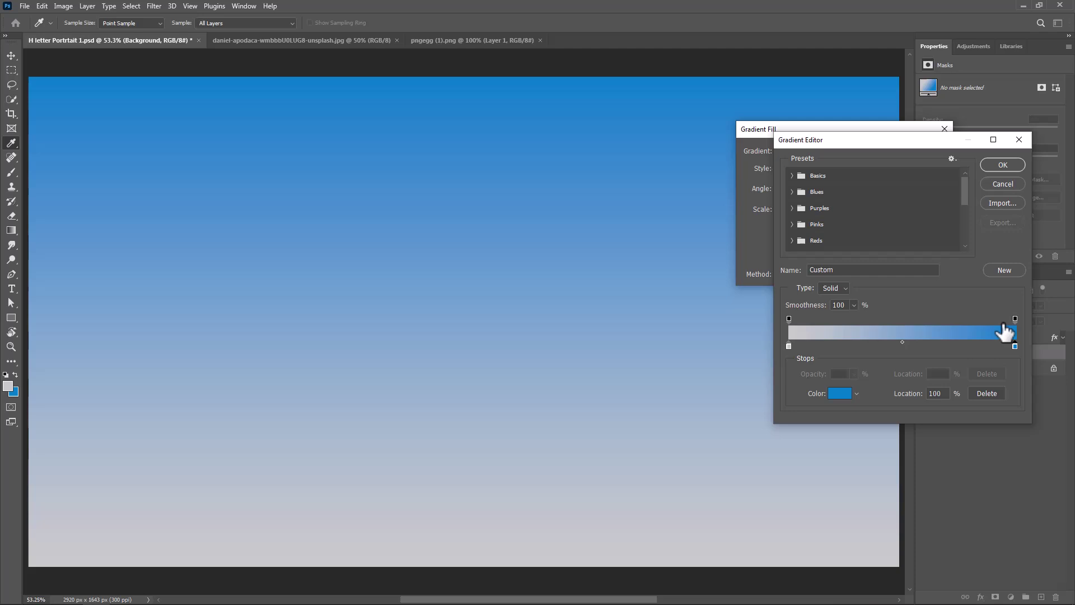
pyautogui.doubleClick(789, 346)
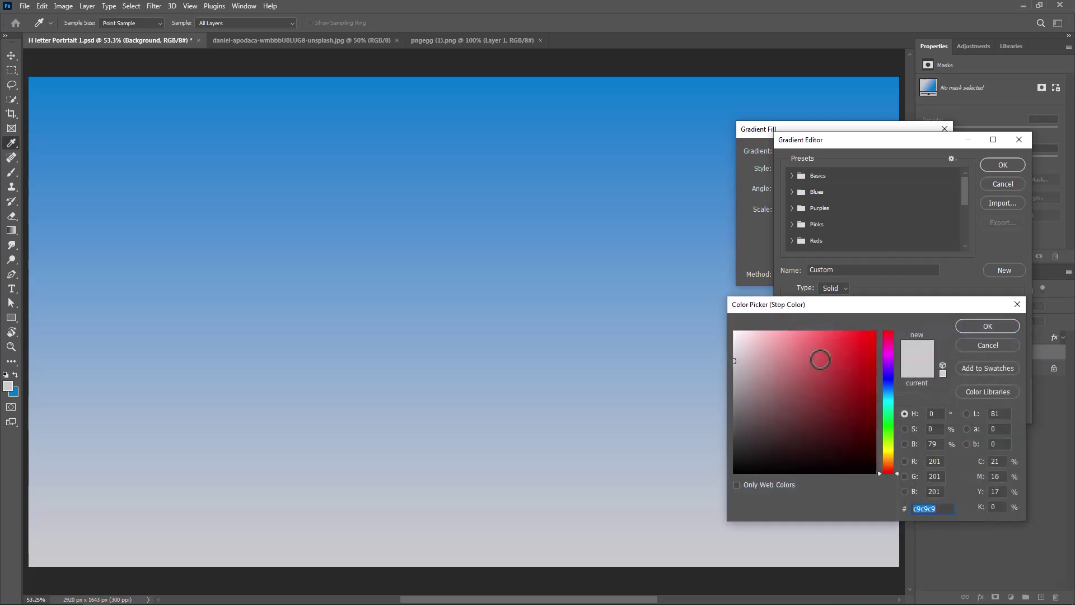
pyautogui.moveTo(819, 358); pyautogui.dragTo(901, 313)
pyautogui.click(889, 391)
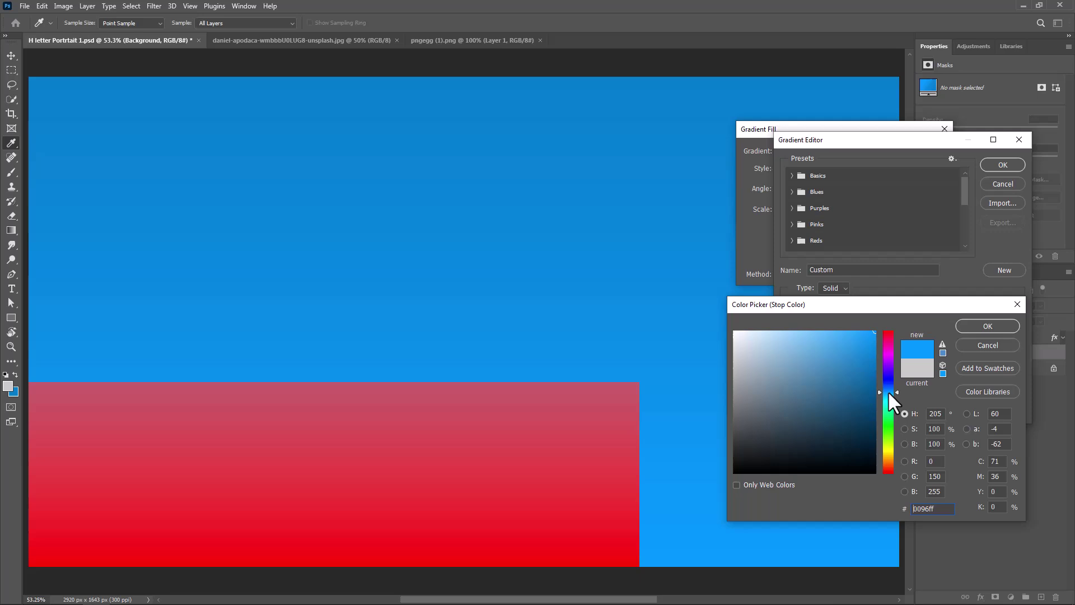
pyautogui.click(889, 392)
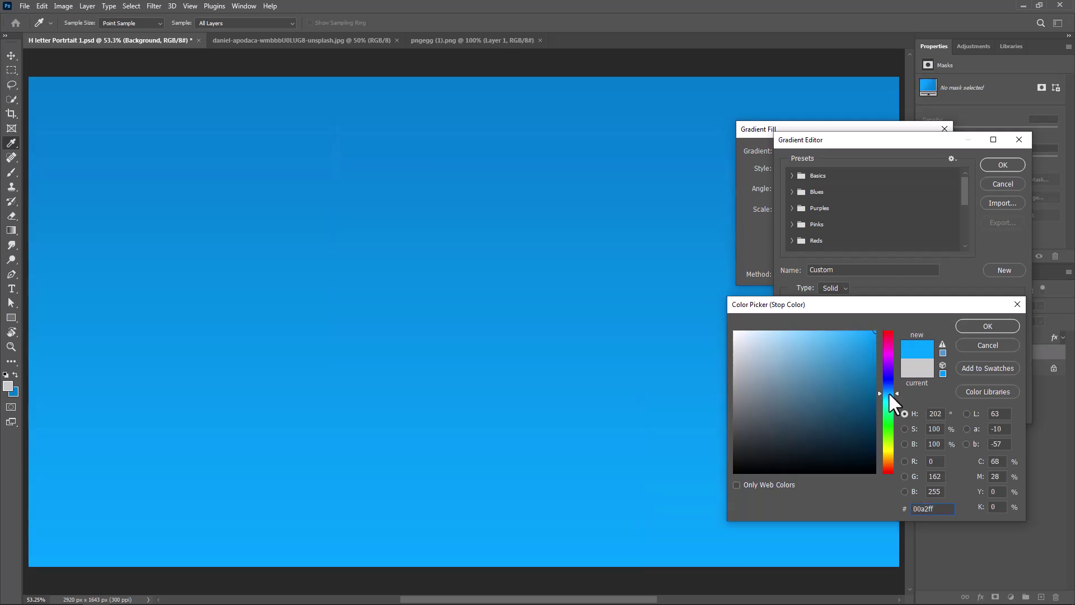
pyautogui.click(992, 325)
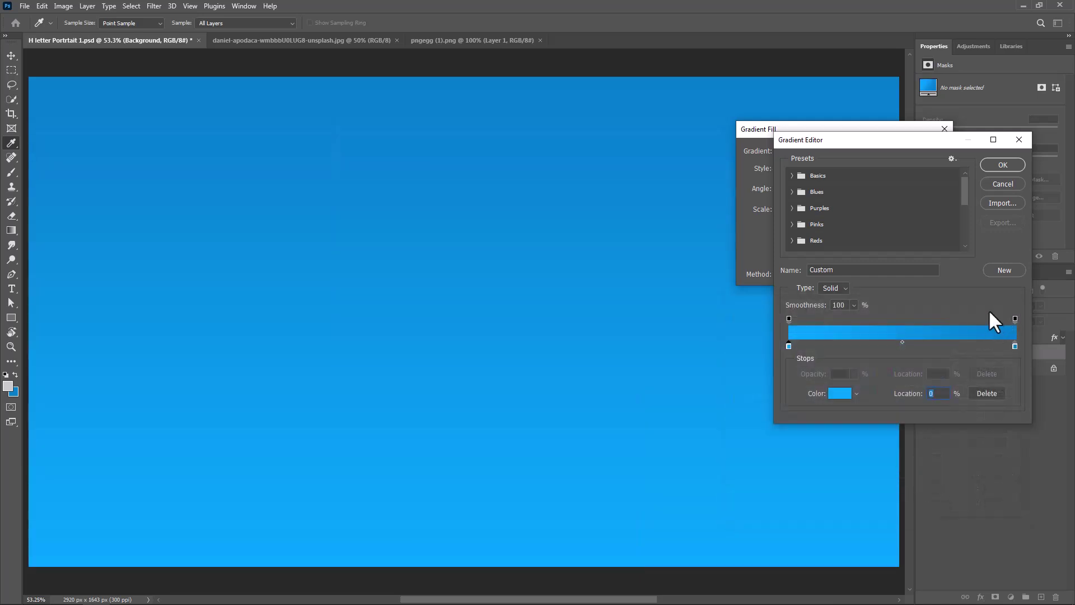
pyautogui.click(996, 163)
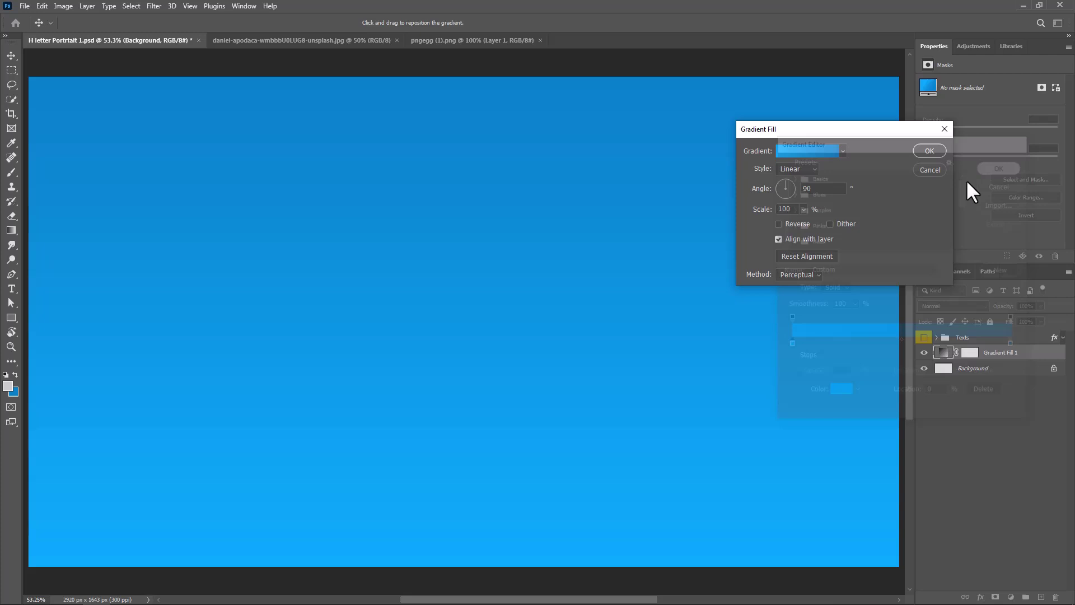
# Step: Make the gradient fill Radial at 206% scale and apply it
pyautogui.click(804, 170)
pyautogui.click(799, 186)
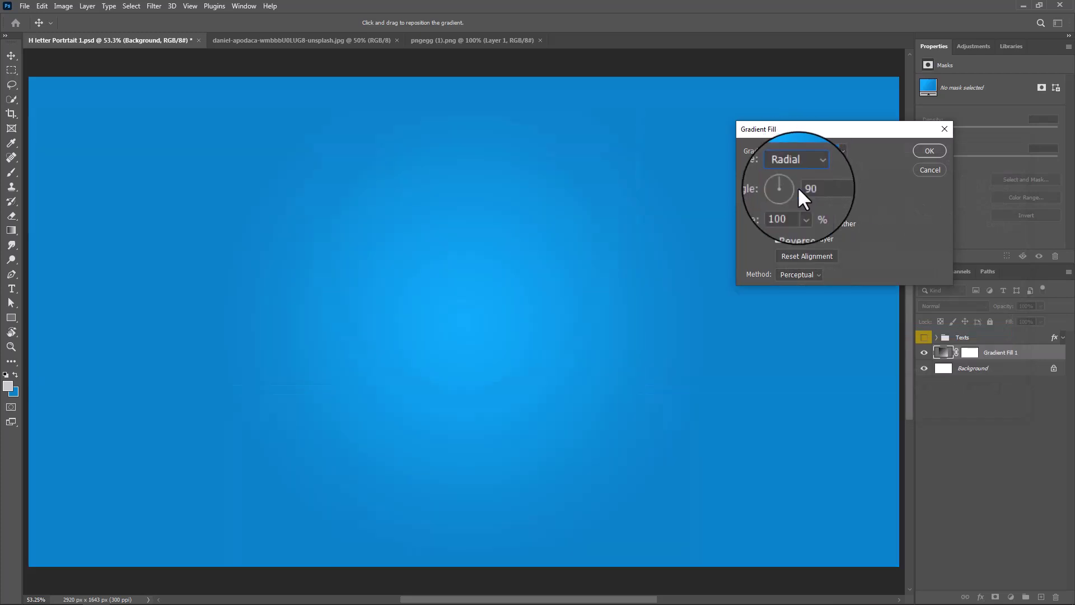
pyautogui.click(802, 207)
pyautogui.moveTo(803, 218); pyautogui.dragTo(809, 220)
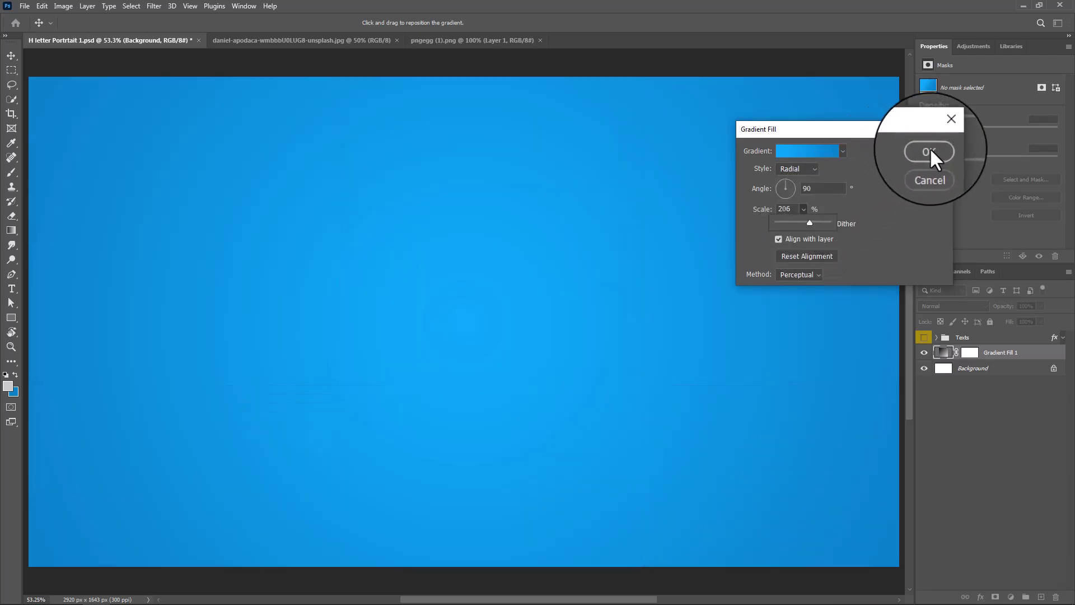
pyautogui.click(930, 150)
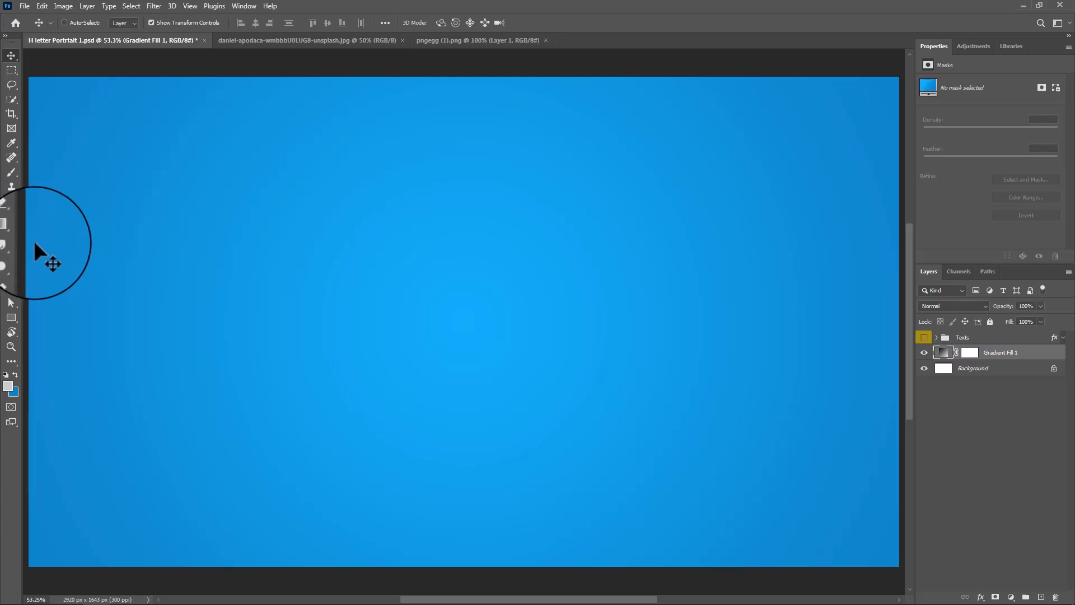
# Step: Set up the Type tool with Bell MT Bold at 240 pt and the light grey text color #cdcdcd
pyautogui.click(7, 291)
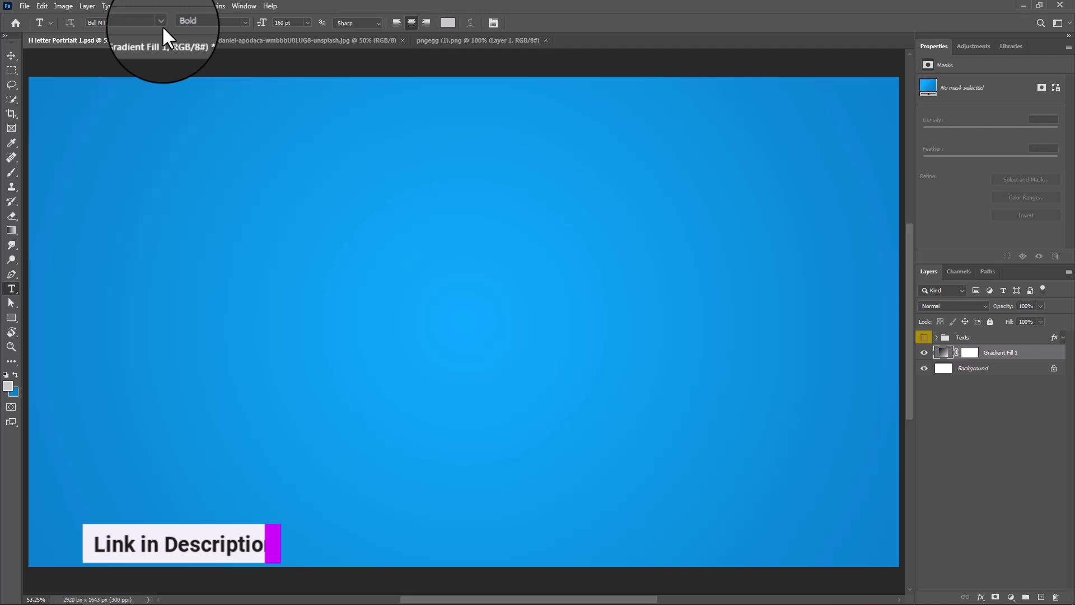
pyautogui.click(115, 22)
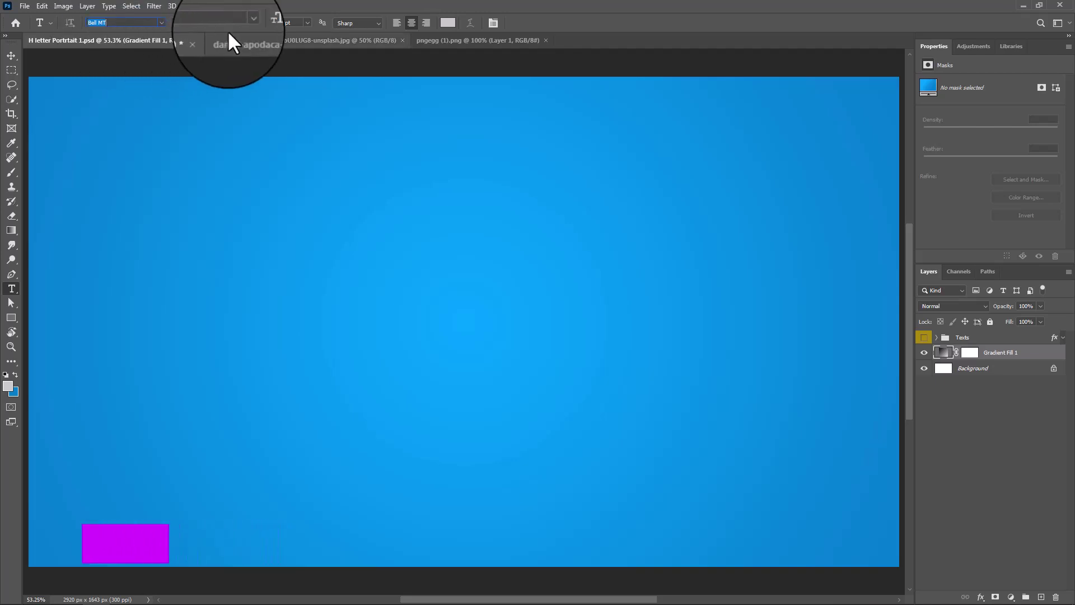
pyautogui.moveTo(304, 23); pyautogui.dragTo(280, 23)
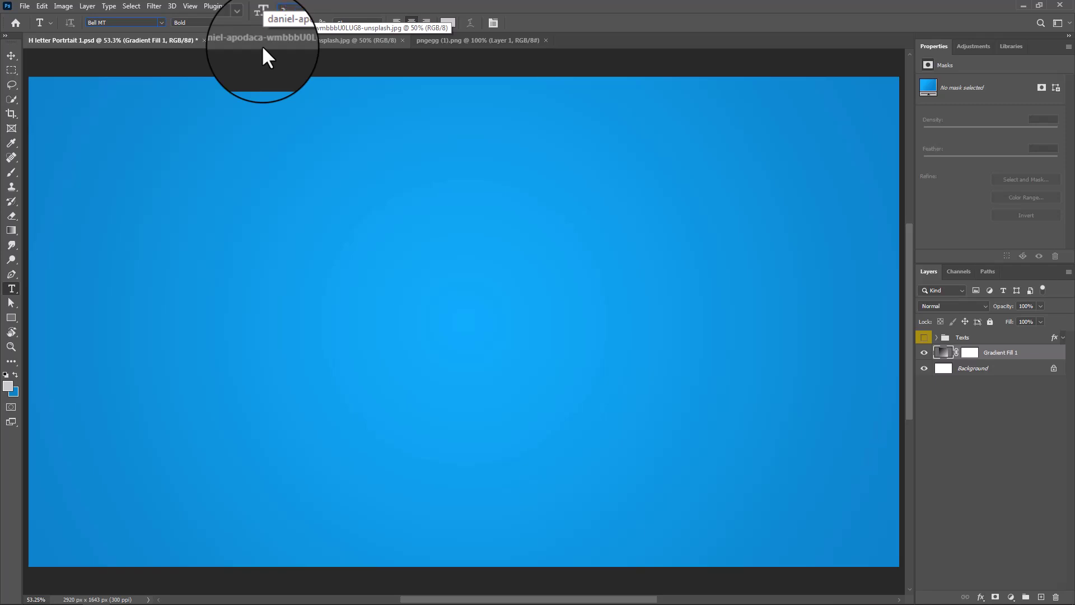
pyautogui.write('240')
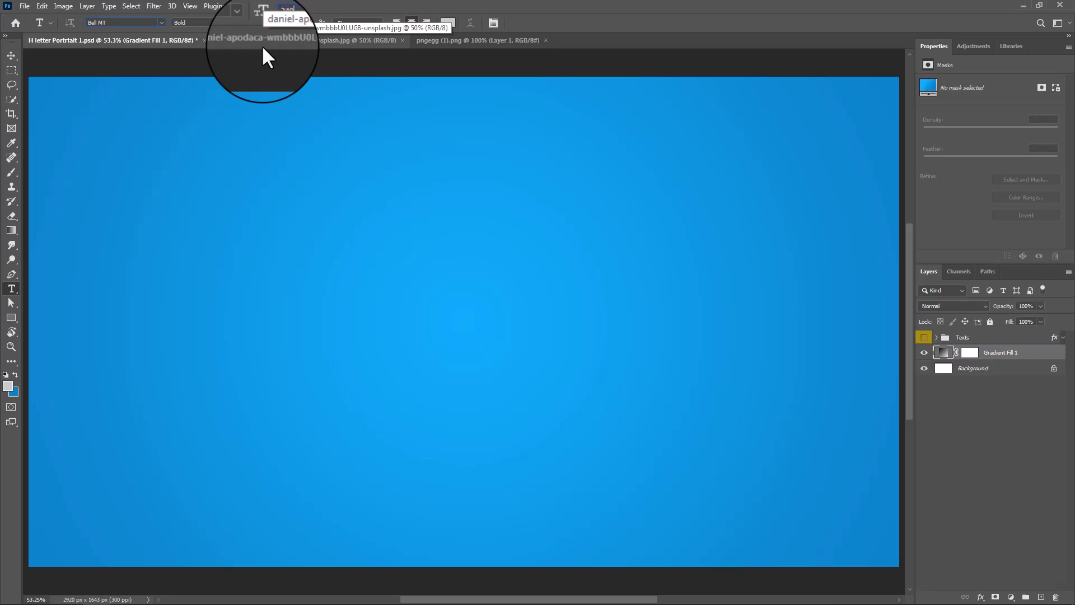
pyautogui.click(447, 22)
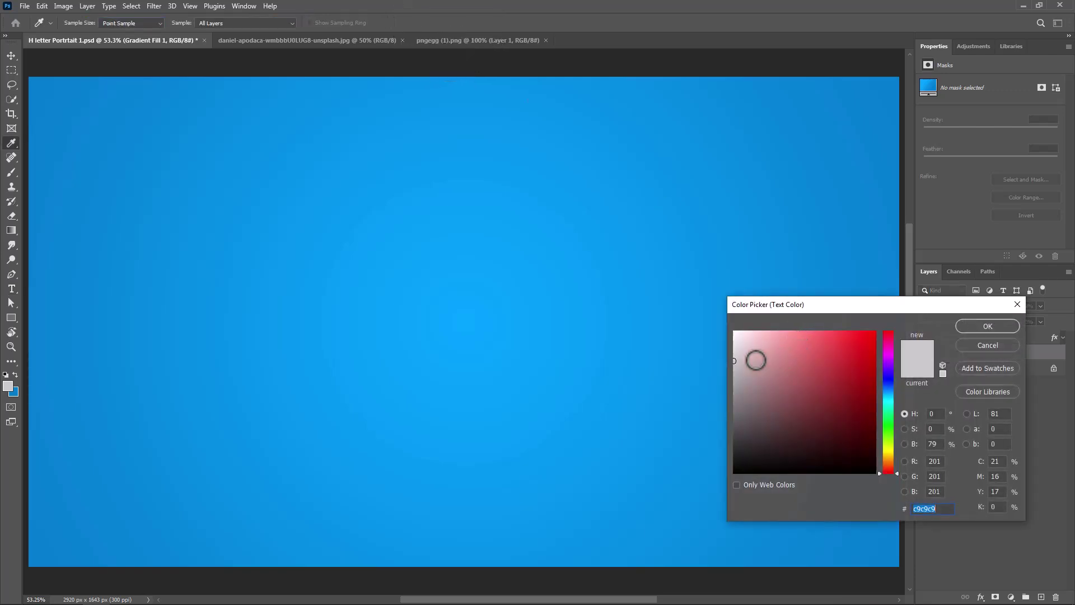
pyautogui.moveTo(756, 361); pyautogui.dragTo(728, 359)
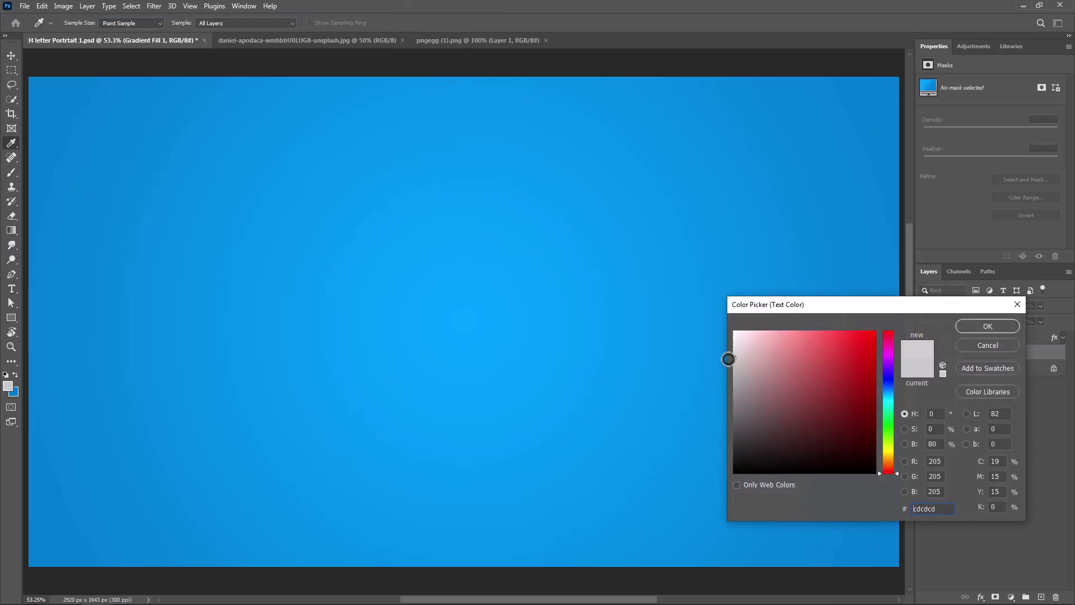
pyautogui.click(987, 326)
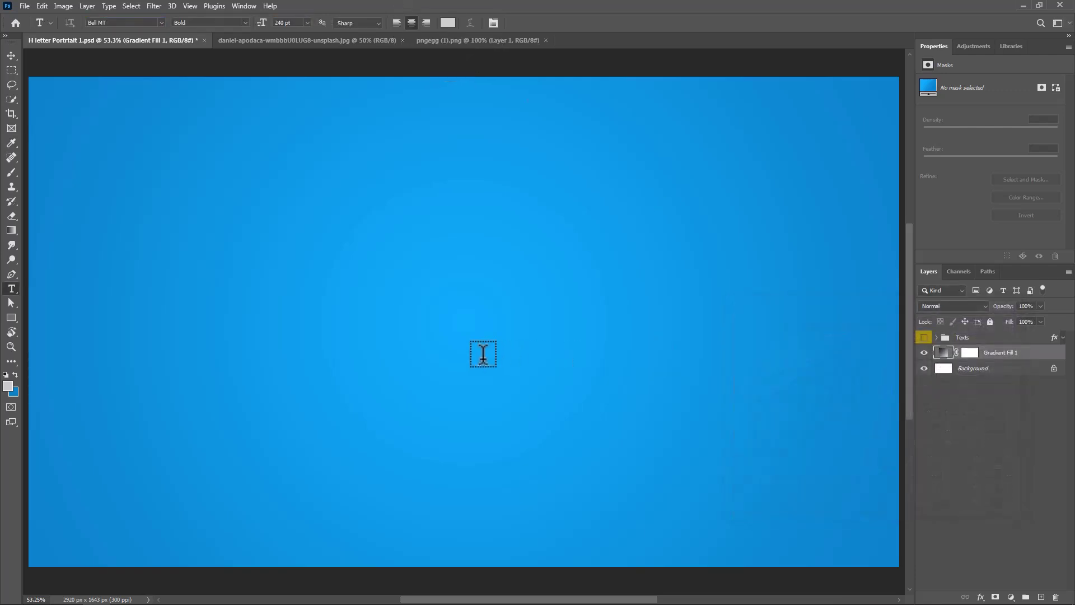
# Step: Add a text layer with the letter "H" on the canvas
pyautogui.click(253, 351)
pyautogui.write('H')
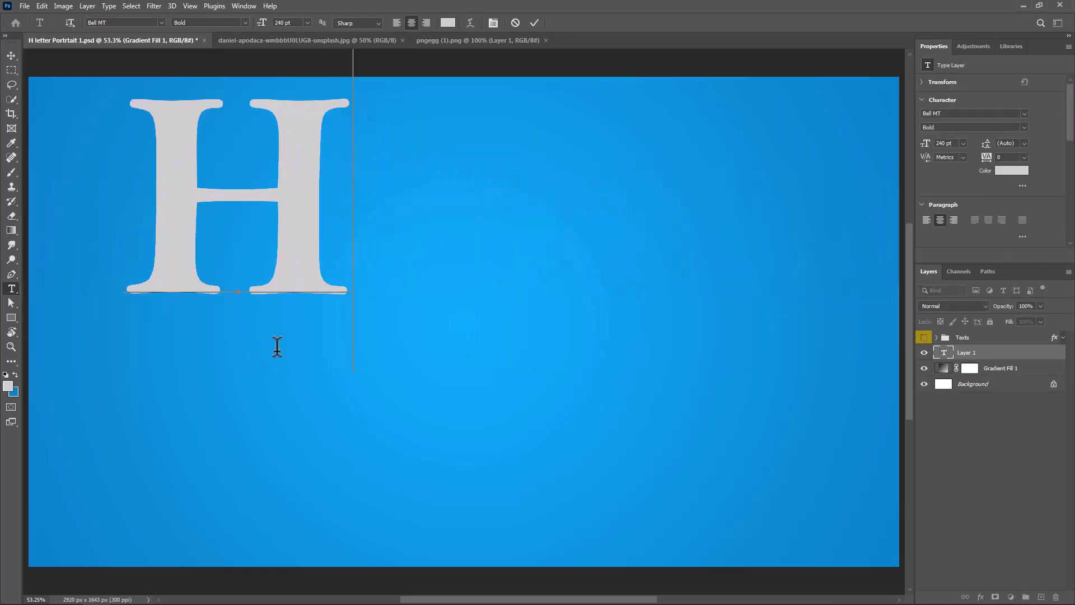
pyautogui.click(535, 23)
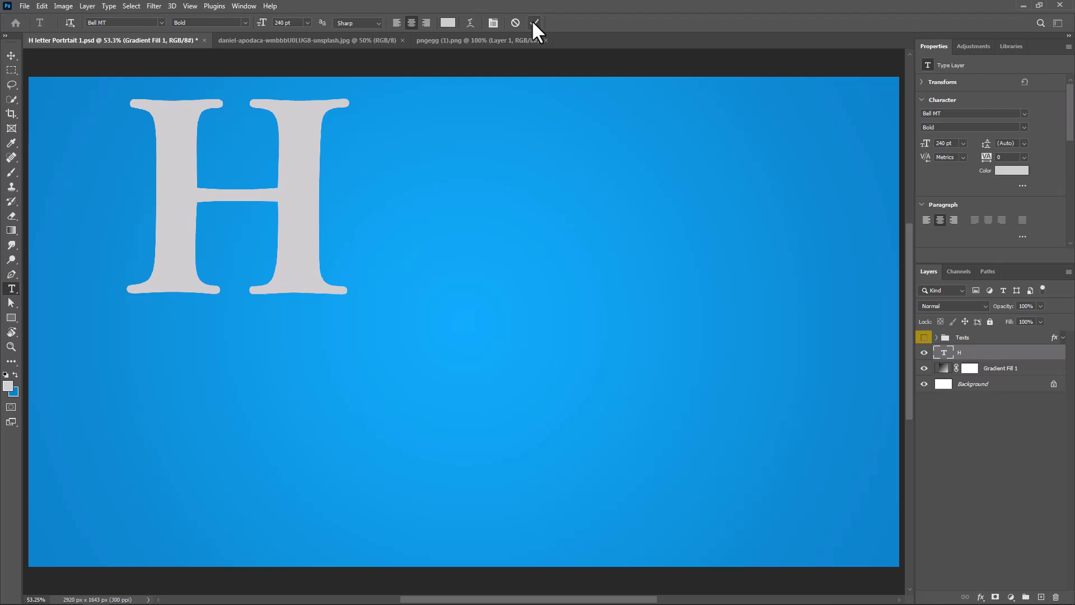
# Step: Center the letter H horizontally and vertically on the whole canvas, leaving nothing selected
pyautogui.click(11, 55)
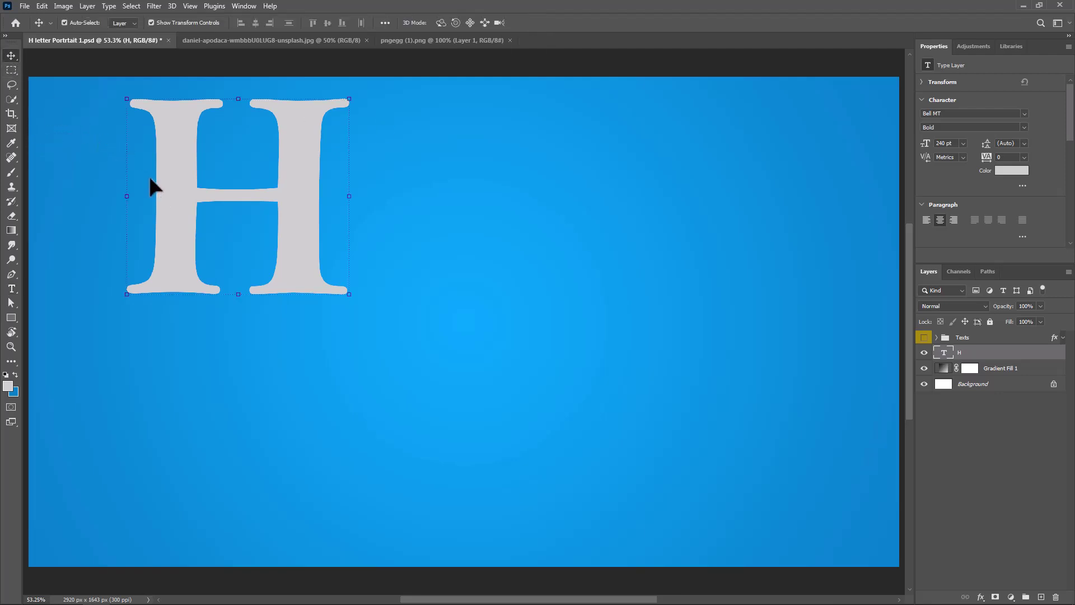
pyautogui.hotkey('ctrl', 'a')
pyautogui.click(256, 22)
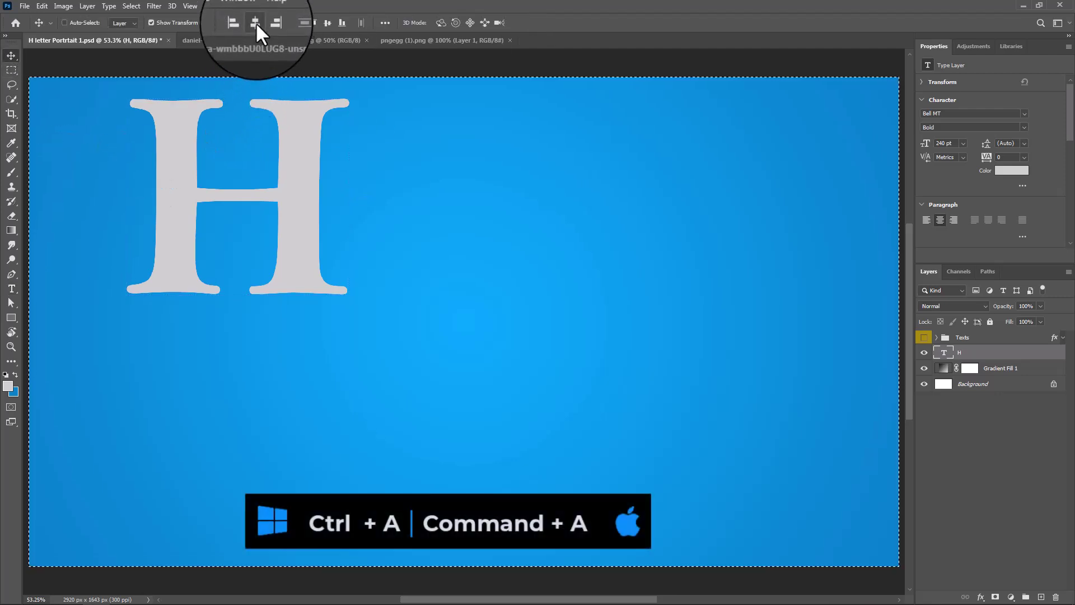
pyautogui.click(328, 23)
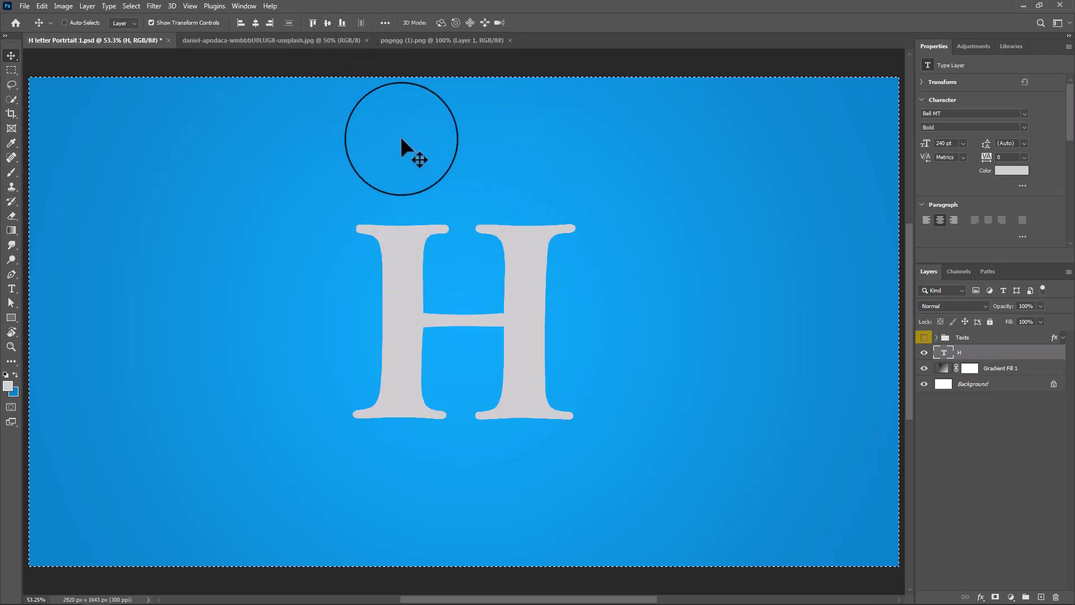
pyautogui.hotkey('ctrl', 'd')
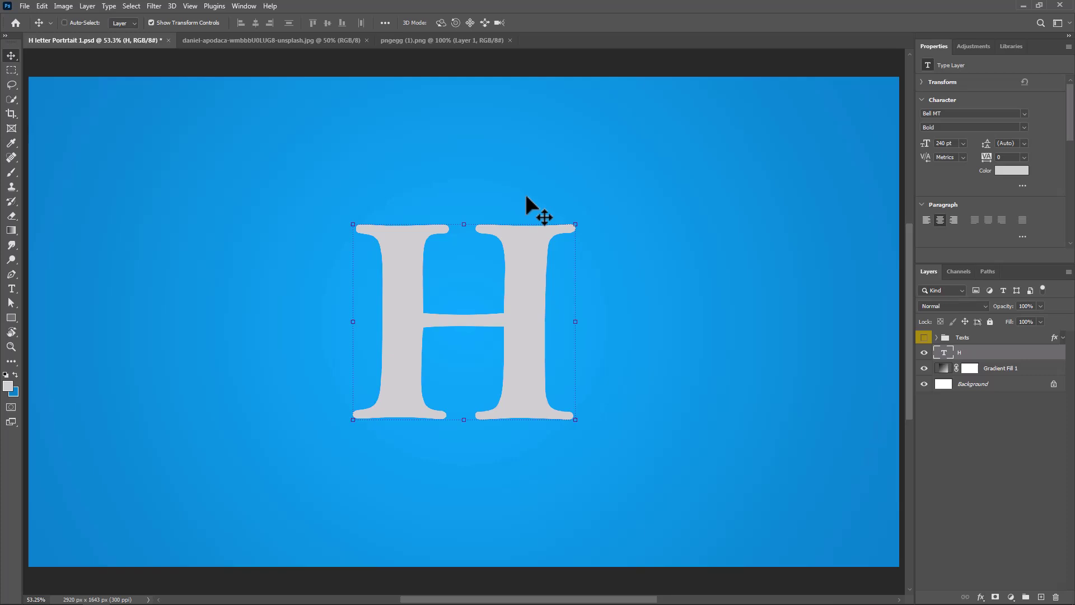
# Step: Select the subject in the portrait photo document and hide the yellow background with a layer mask
pyautogui.click(312, 40)
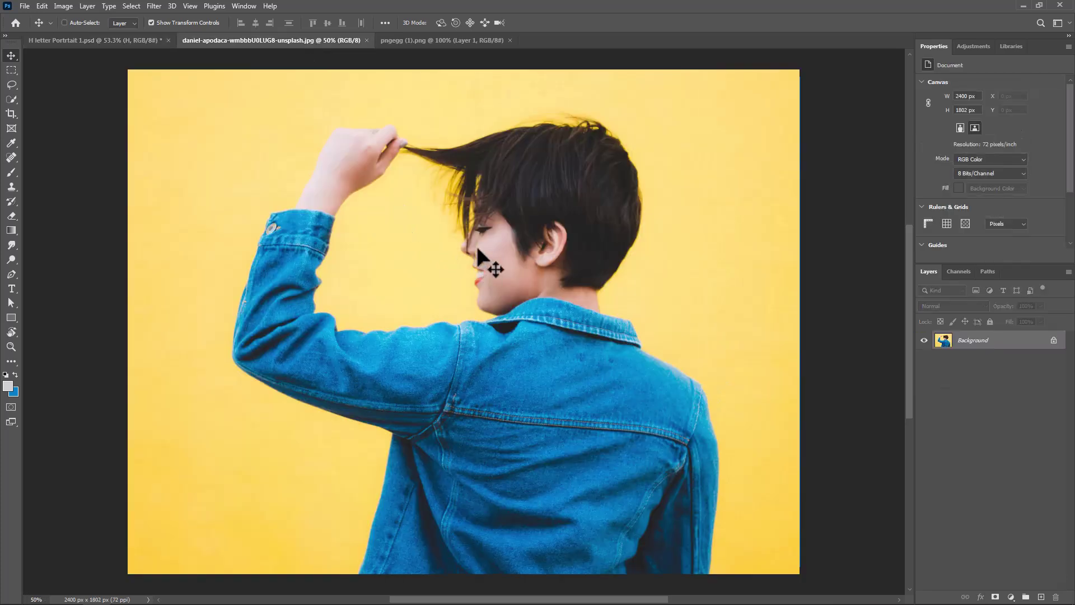
pyautogui.click(132, 5)
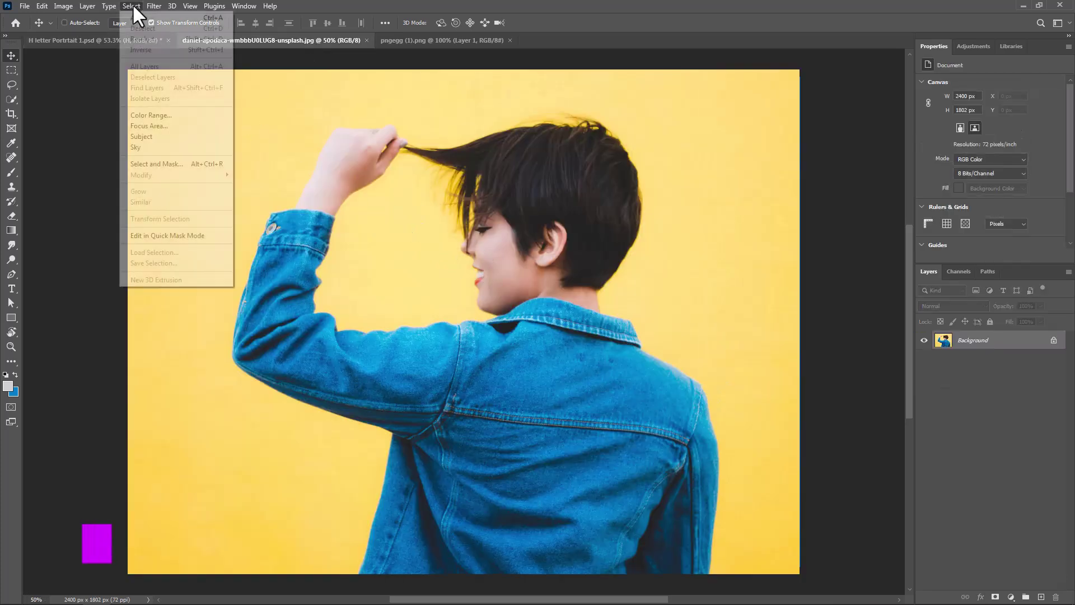
pyautogui.click(157, 136)
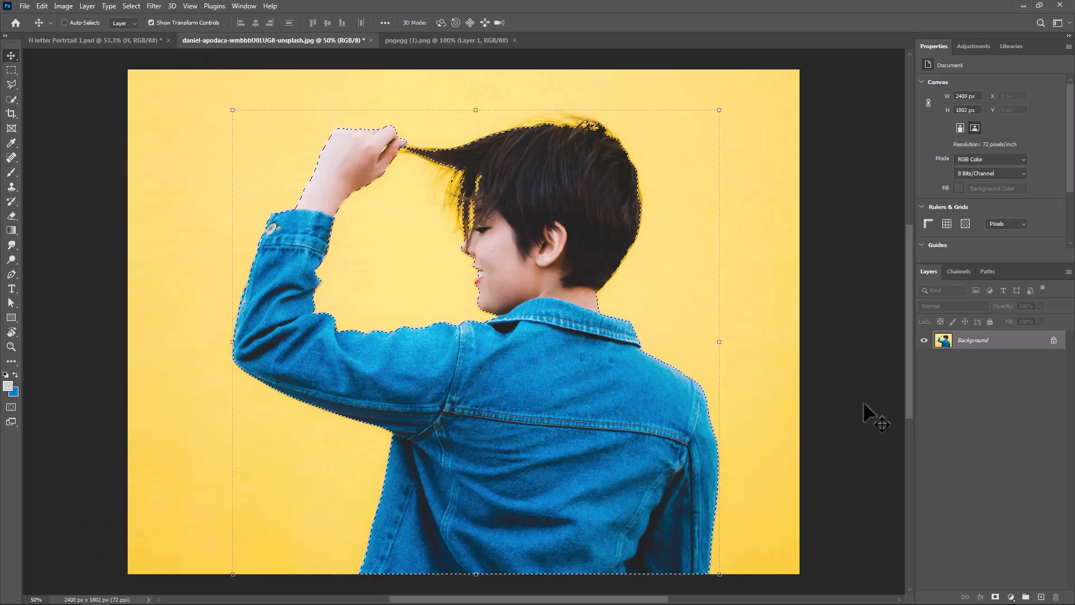
pyautogui.click(1029, 552)
pyautogui.click(995, 597)
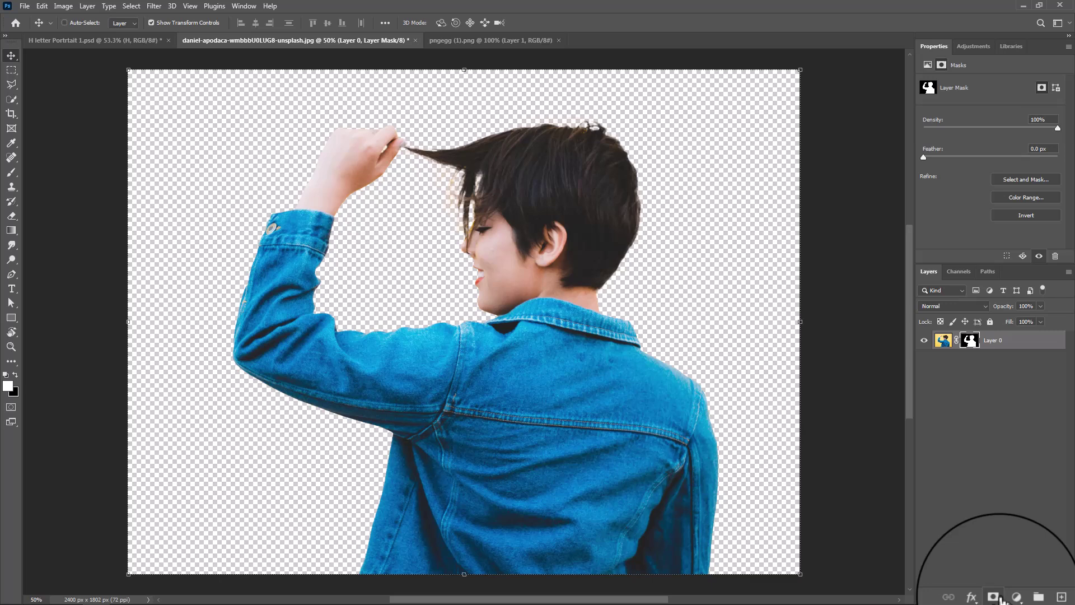
# Step: Convert the cut-out portrait to a smart object and place it over the H in the H letter Portrait 1 document, about 856 by 817 px
pyautogui.rightClick(1041, 343)
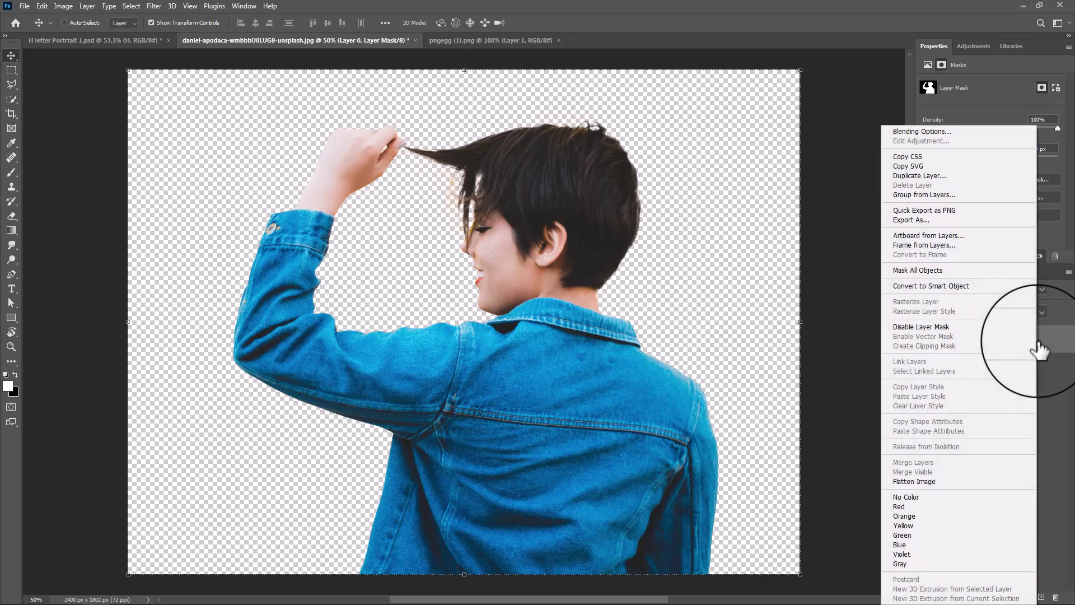
pyautogui.click(941, 286)
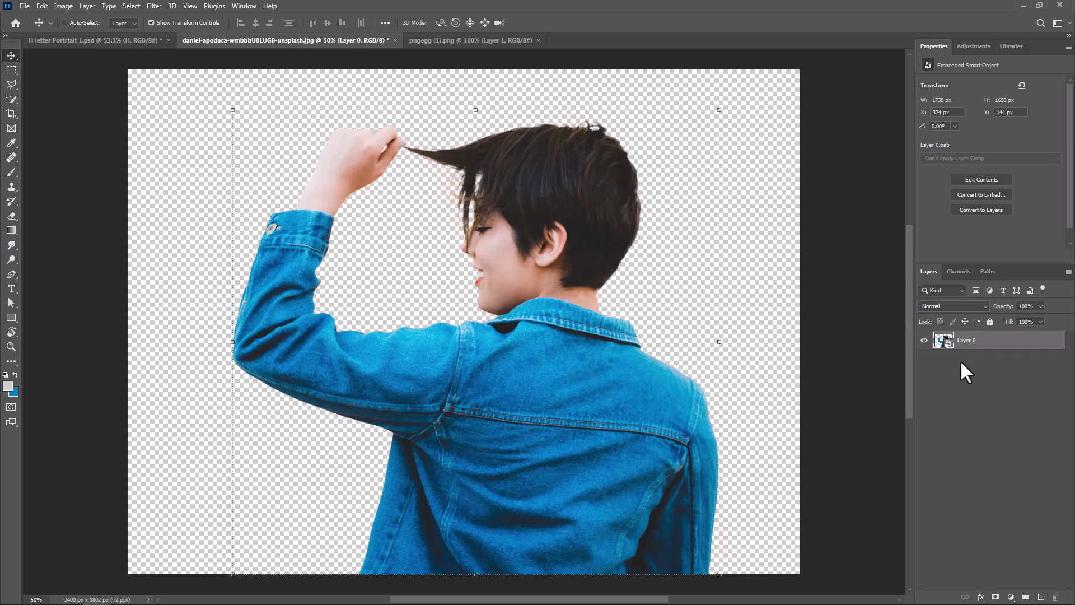
pyautogui.moveTo(592, 384); pyautogui.dragTo(468, 275)
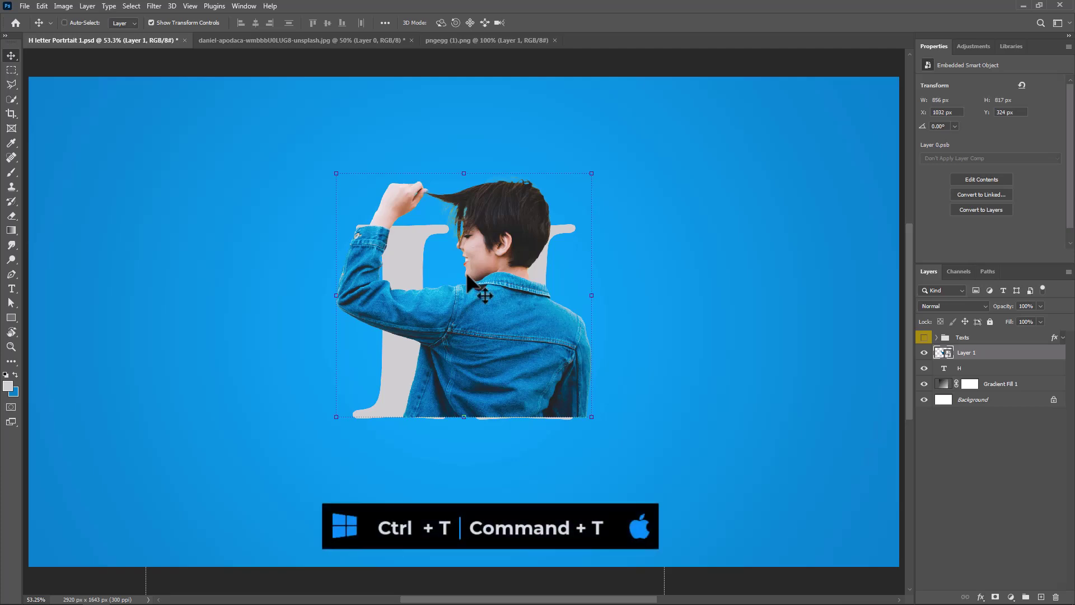
# Step: Scale the cut-out portrait down proportionally to about 617 by 589 px and place it over the right stem of the H
pyautogui.press('ctrl')
pyautogui.hotkey('ctrl', 't')
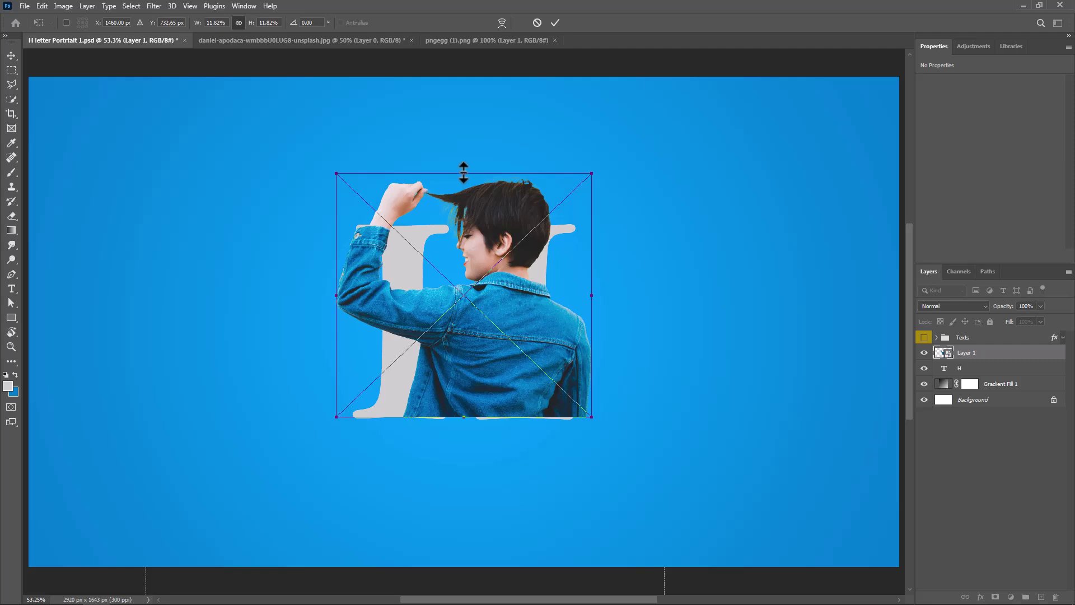
pyautogui.moveTo(464, 172); pyautogui.dragTo(462, 231)
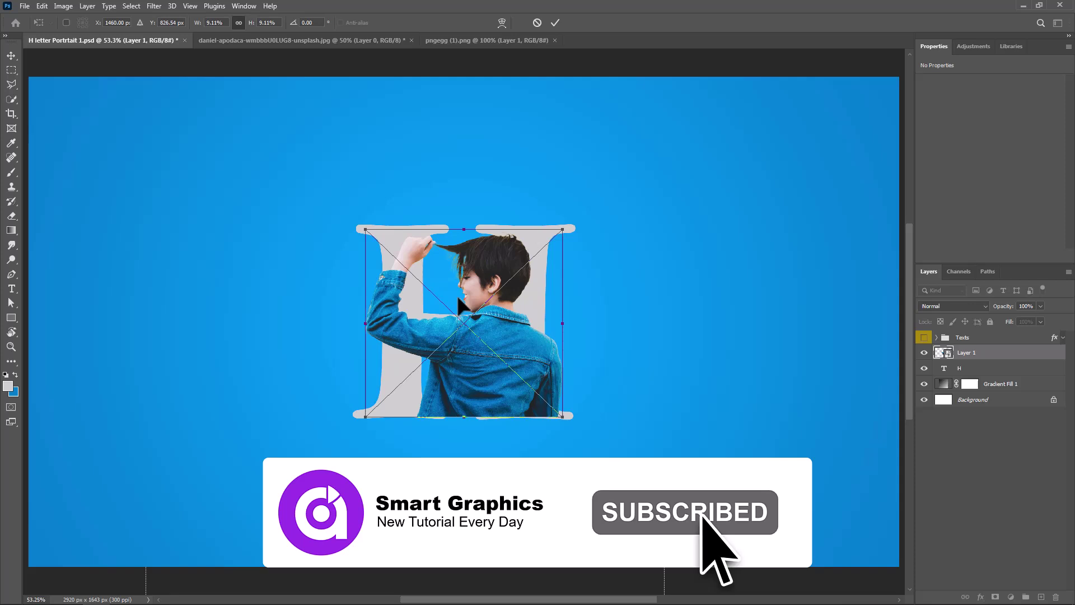
pyautogui.moveTo(483, 335); pyautogui.dragTo(510, 338)
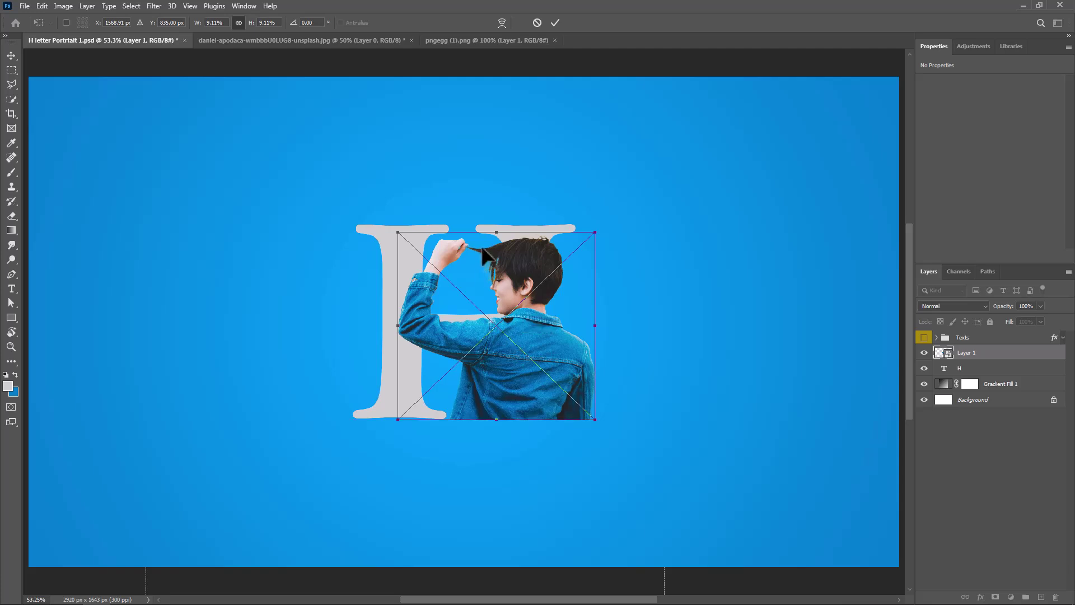
pyautogui.moveTo(497, 232); pyautogui.dragTo(526, 283)
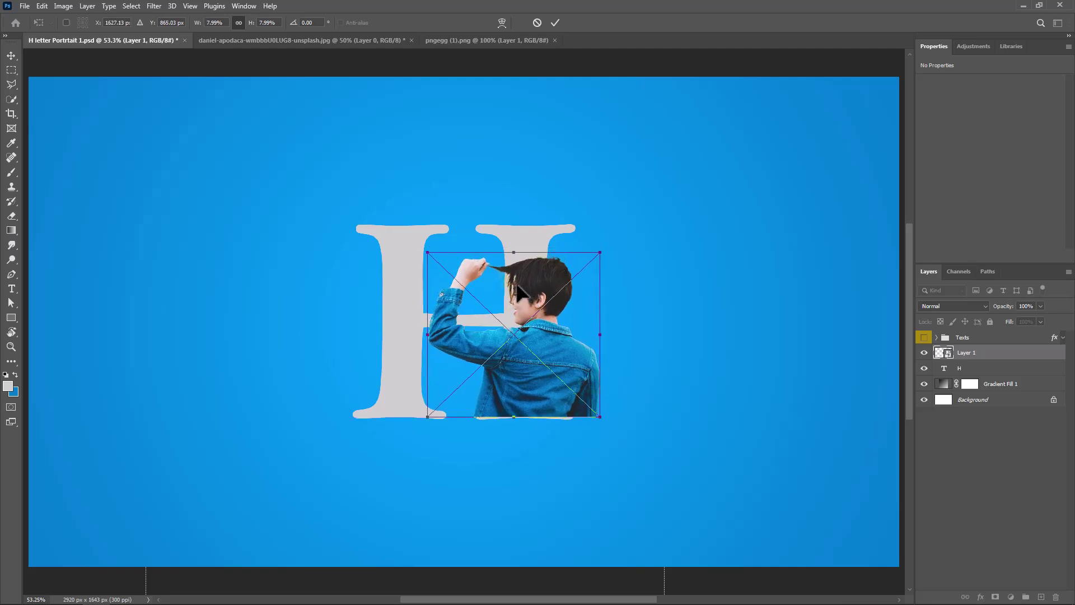
pyautogui.moveTo(429, 254); pyautogui.dragTo(416, 242)
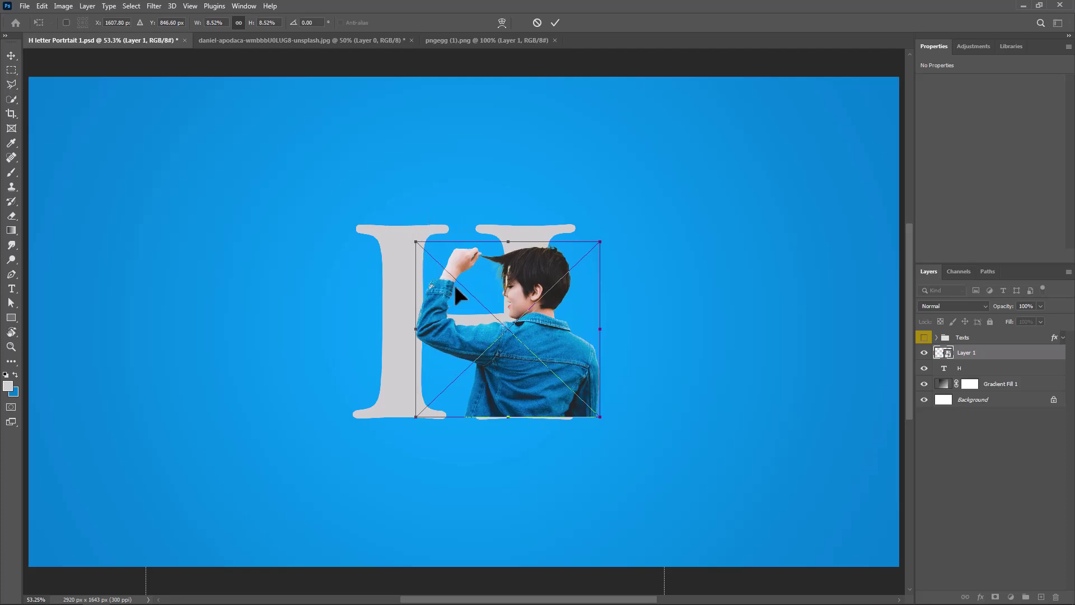
pyautogui.press('Down')
pyautogui.press('Down')
pyautogui.press('Down')
pyautogui.press('Down')
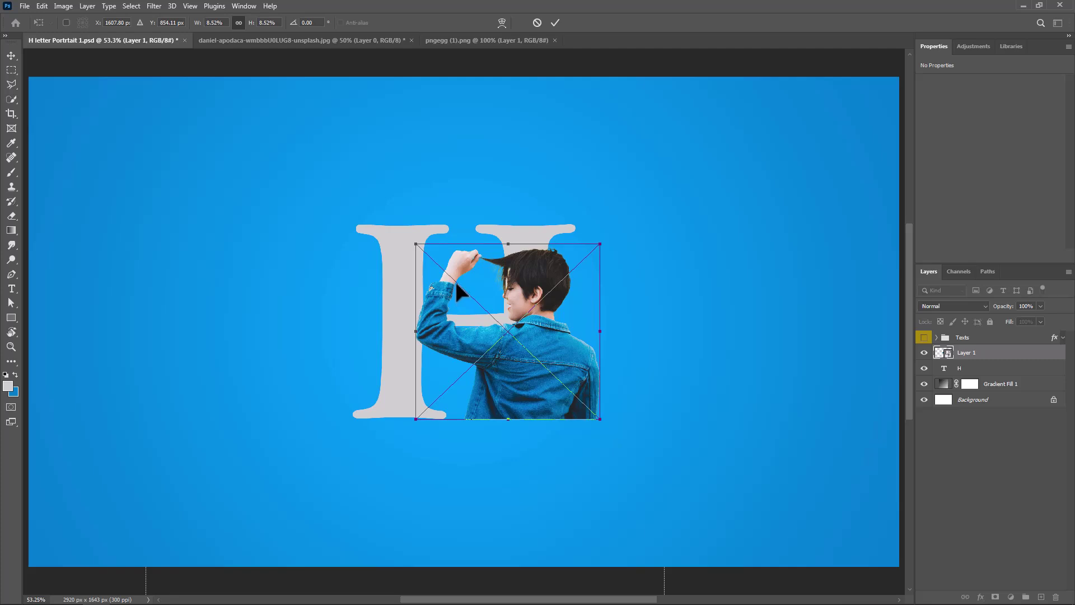
pyautogui.press('Right')
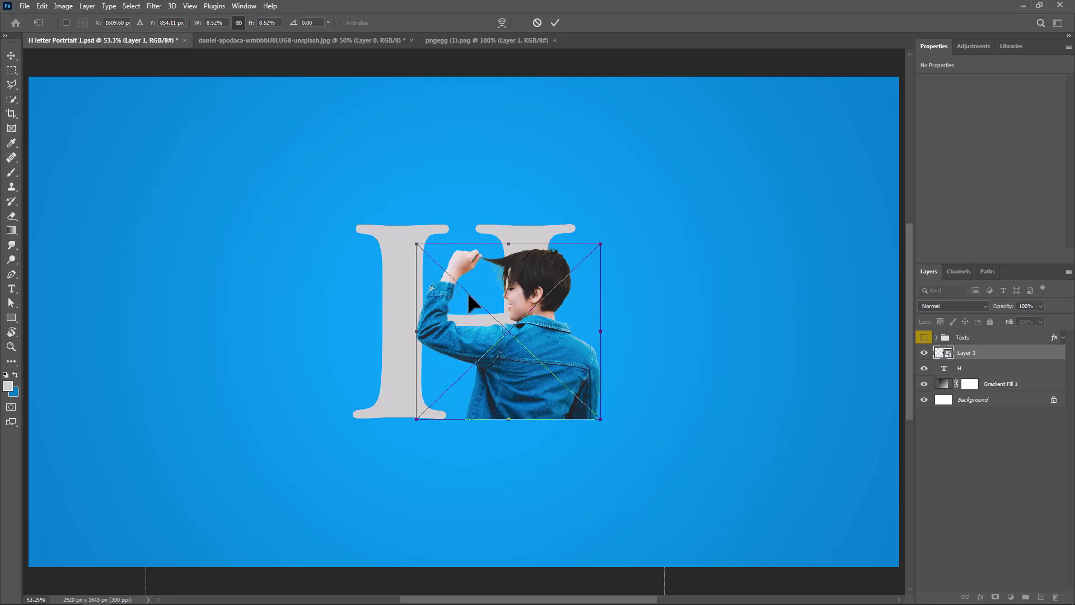
pyautogui.click(556, 22)
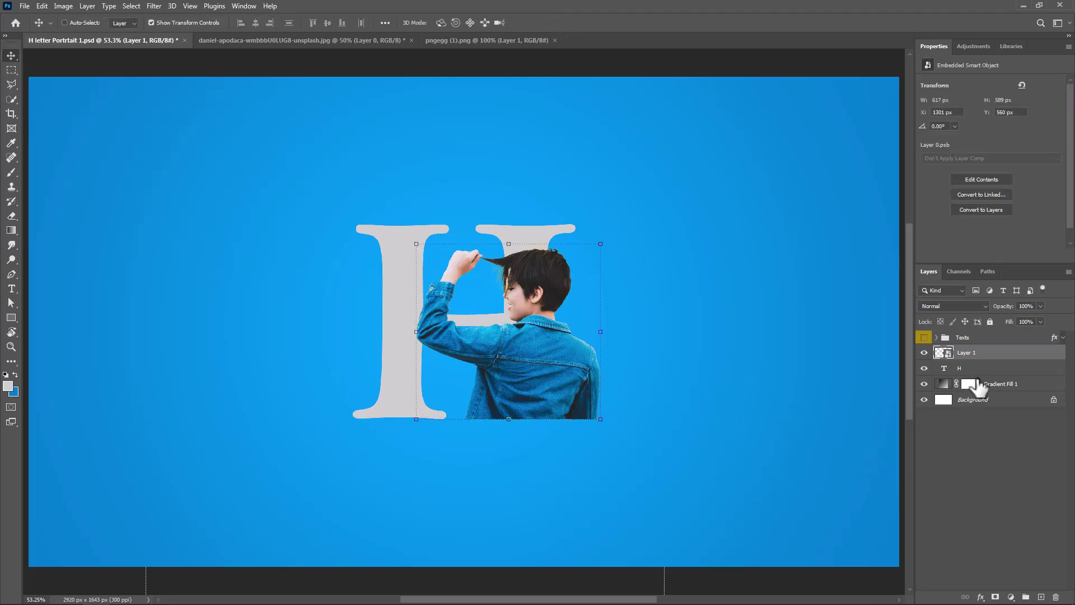
# Step: Clip the portrait layer to the letter H and duplicate it as an unclipped layer above
pyautogui.rightClick(1001, 360)
pyautogui.click(927, 369)
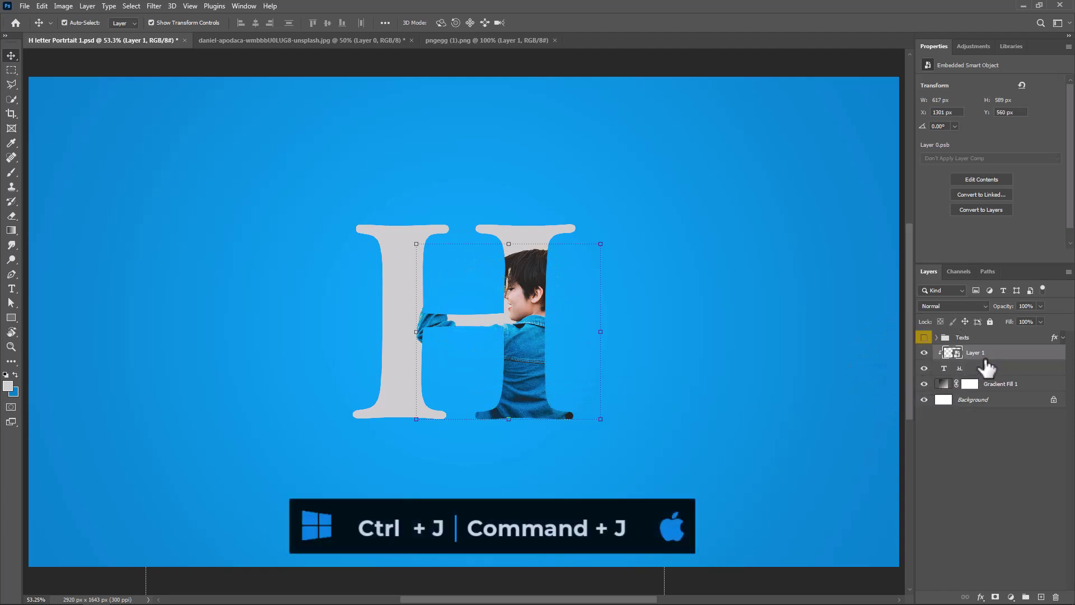
pyautogui.hotkey('ctrl', 'j')
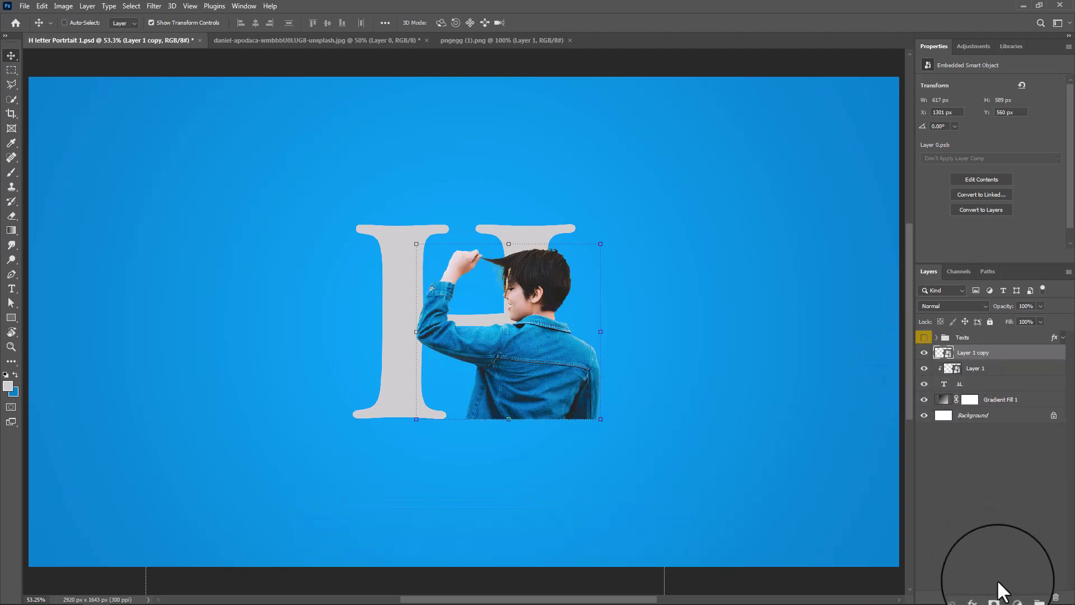
# Step: Add a layer mask to the portrait copy and, with that mask active, select everything outside the letter H shape
pyautogui.click(995, 597)
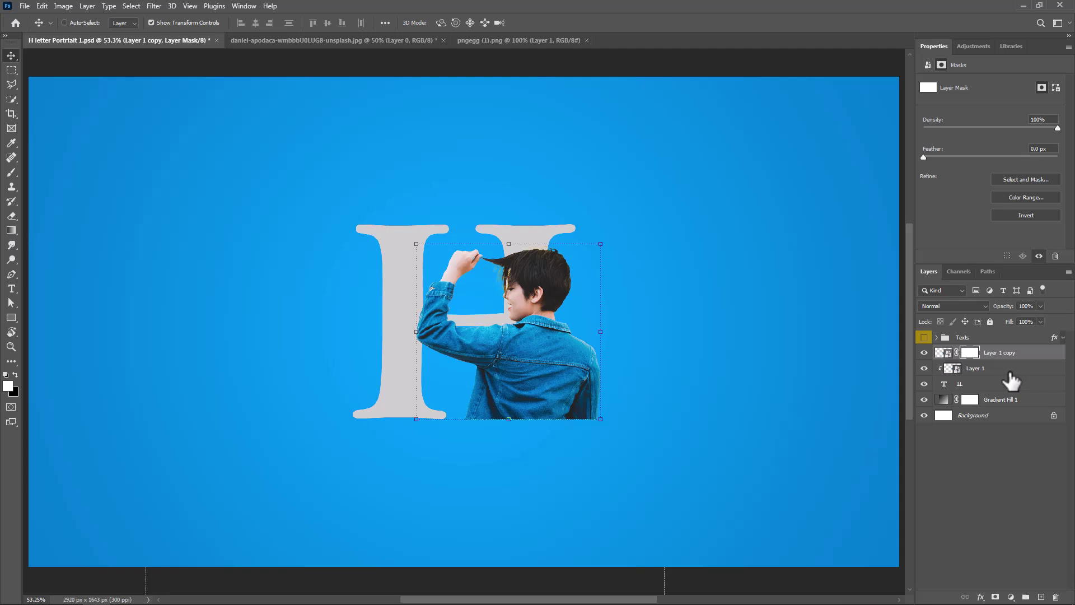
pyautogui.rightClick(963, 383)
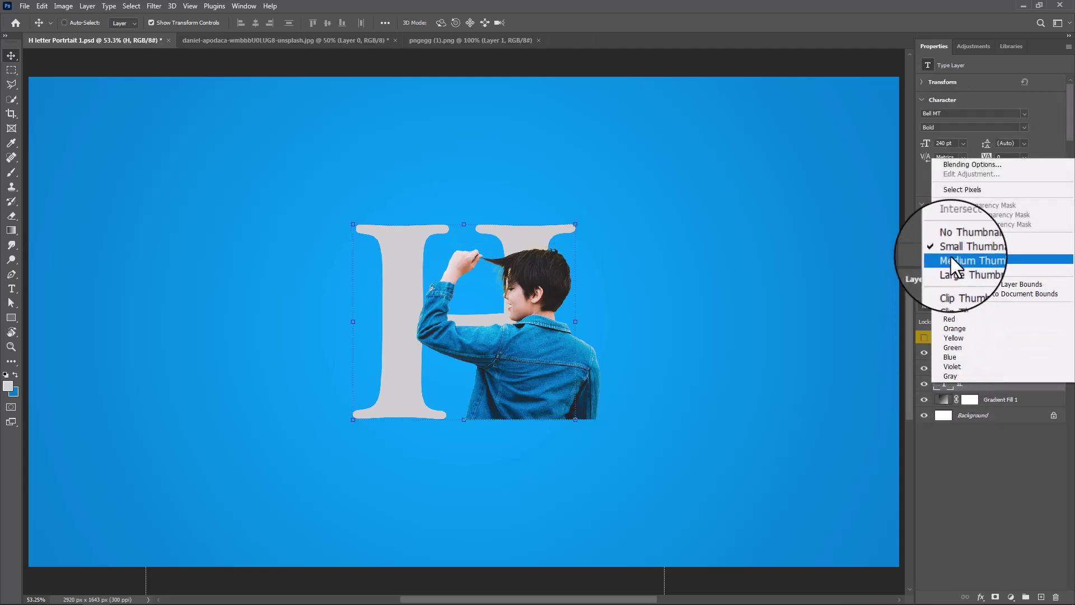
pyautogui.click(959, 191)
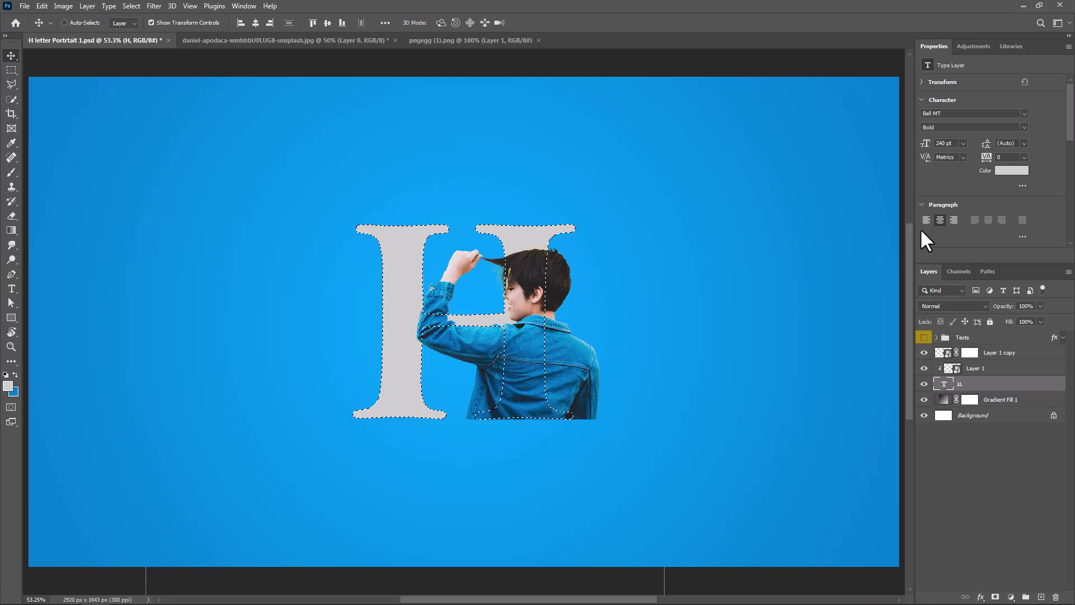
pyautogui.click(131, 6)
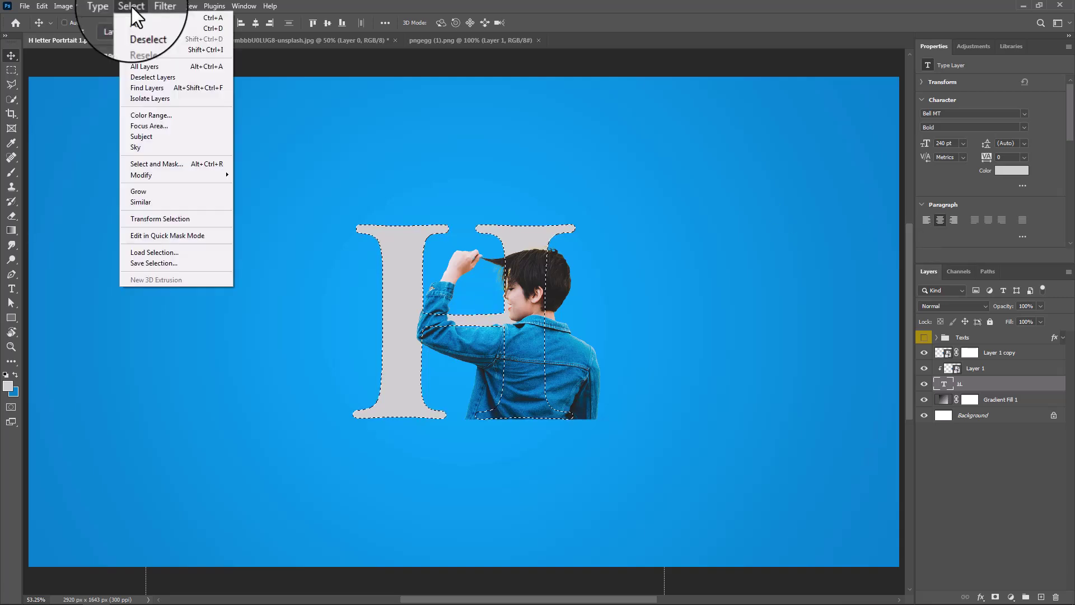
pyautogui.click(136, 51)
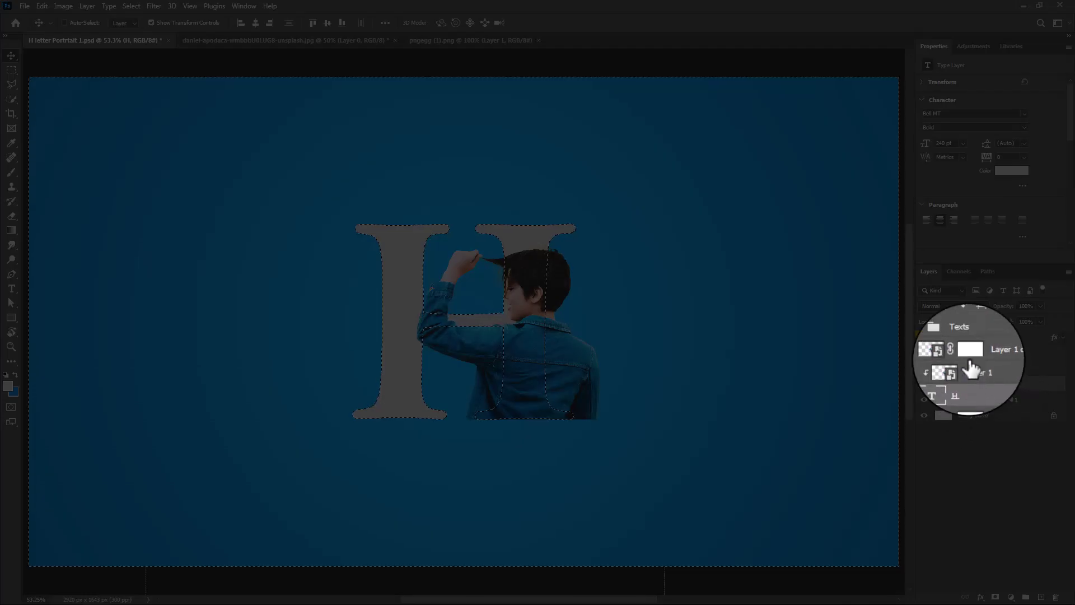
pyautogui.click(970, 352)
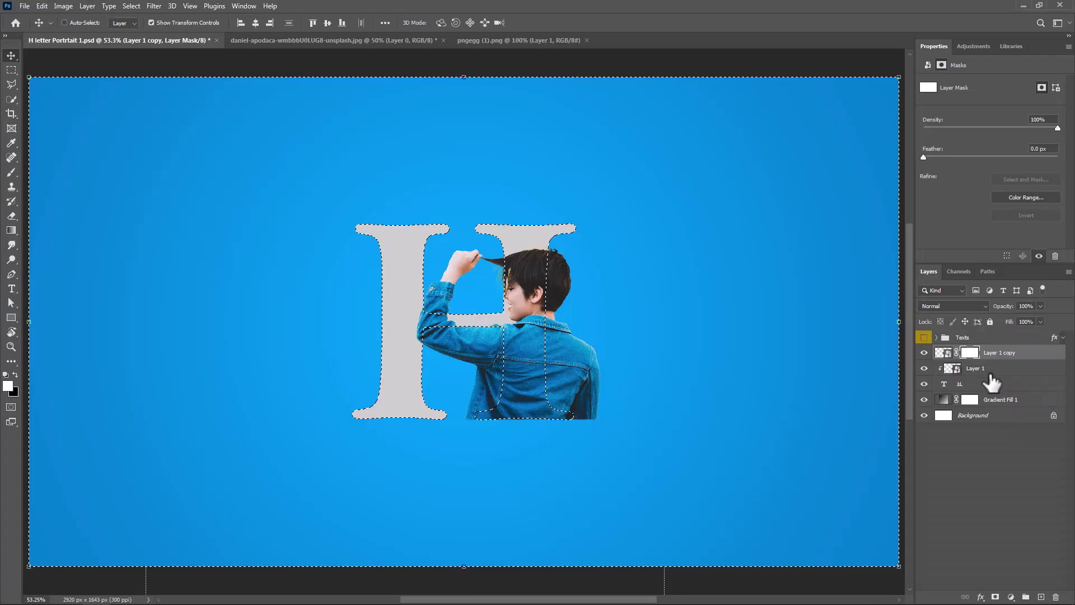
# Step: Paint the mask black with a 301 px Hard Round brush beyond the right stem and below the arm, then clear the selection
pyautogui.click(12, 172)
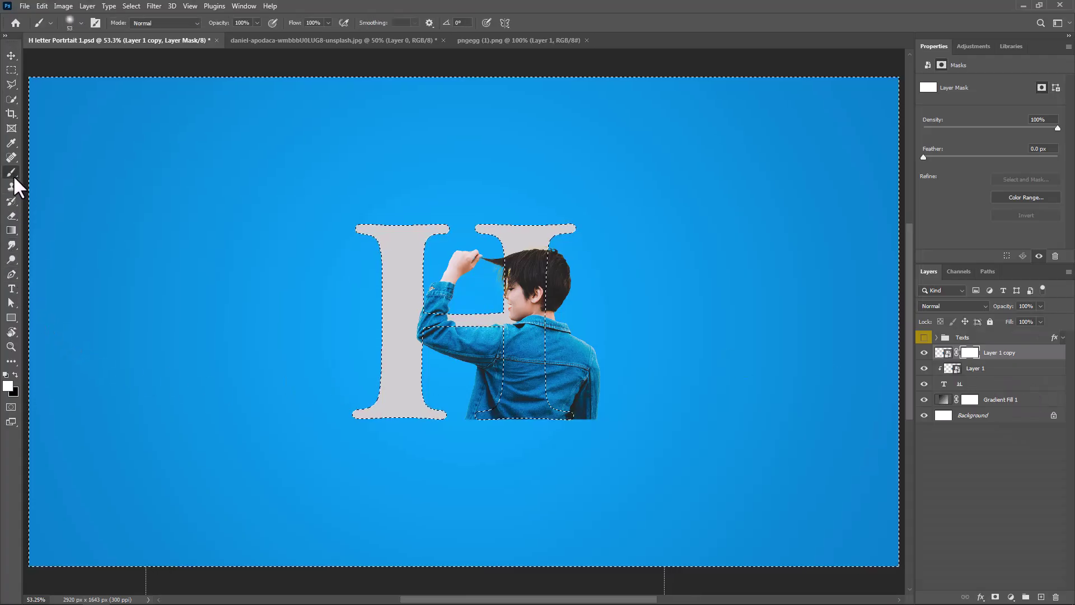
pyautogui.click(14, 373)
pyautogui.moveTo(566, 443)
pyautogui.mouseDown()
pyautogui.moveTo(604, 456)
pyautogui.moveTo(587, 308)
pyautogui.moveTo(571, 274)
pyautogui.moveTo(566, 353)
pyautogui.moveTo(569, 213)
pyautogui.moveTo(565, 400)
pyautogui.moveTo(613, 348)
pyautogui.moveTo(588, 373)
pyautogui.mouseUp()
pyautogui.rightClick(588, 372)
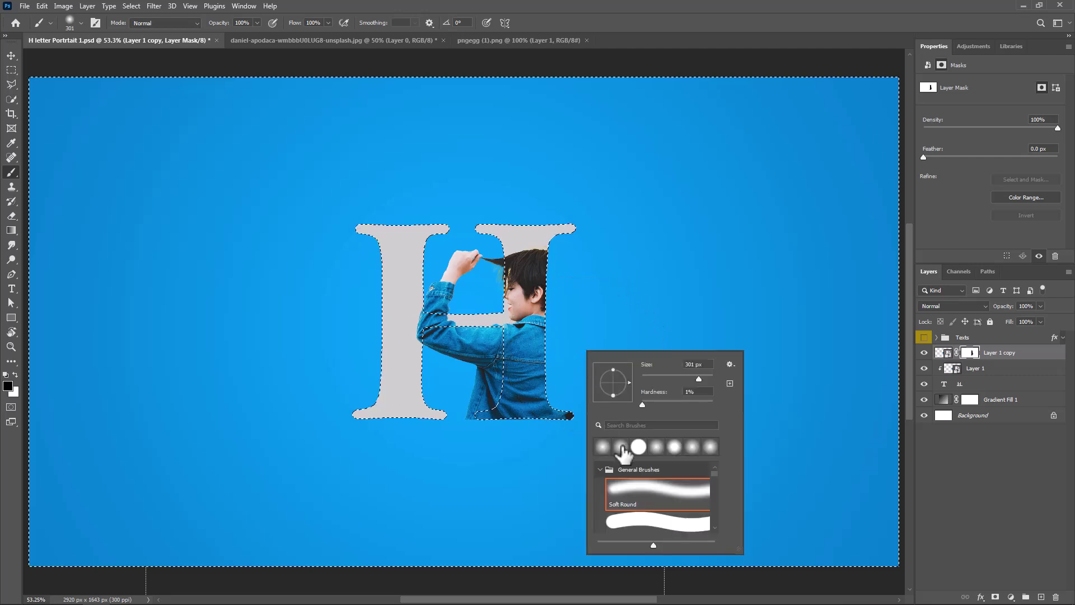
pyautogui.click(603, 447)
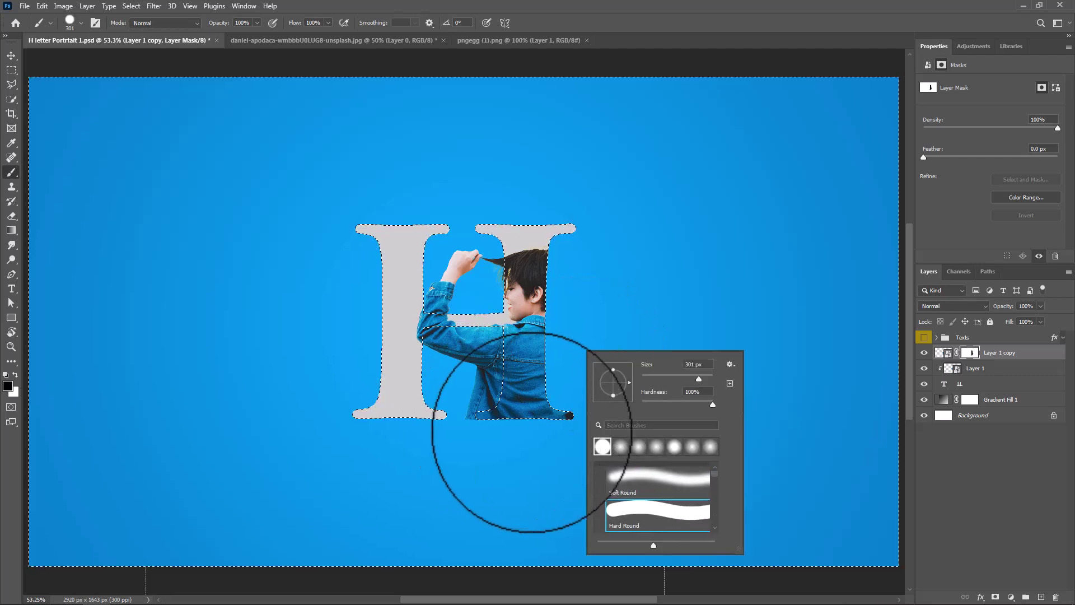
pyautogui.press('Return')
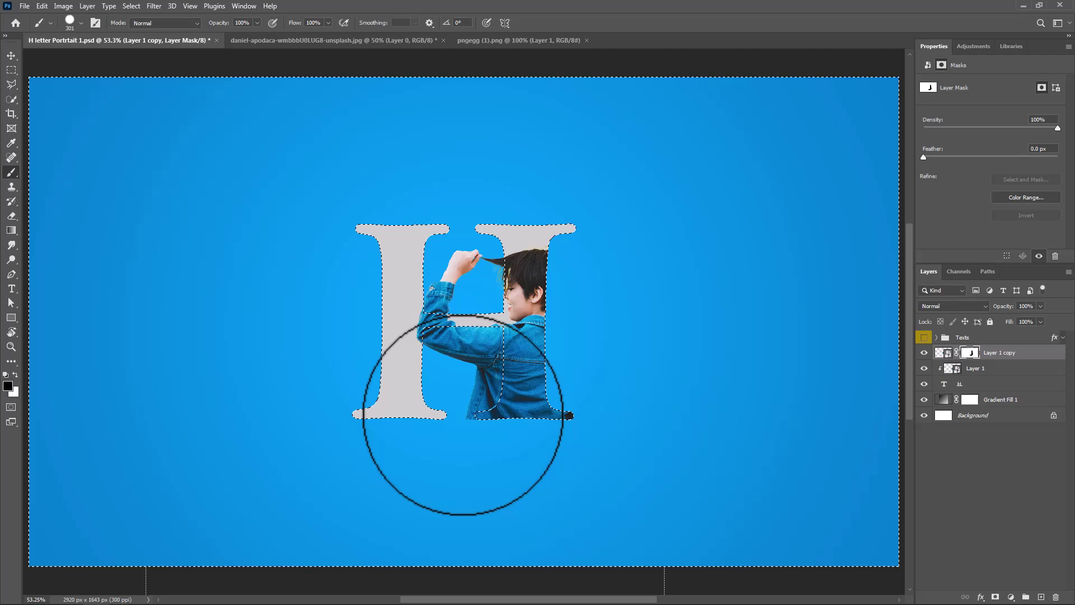
pyautogui.moveTo(463, 414); pyautogui.dragTo(459, 410)
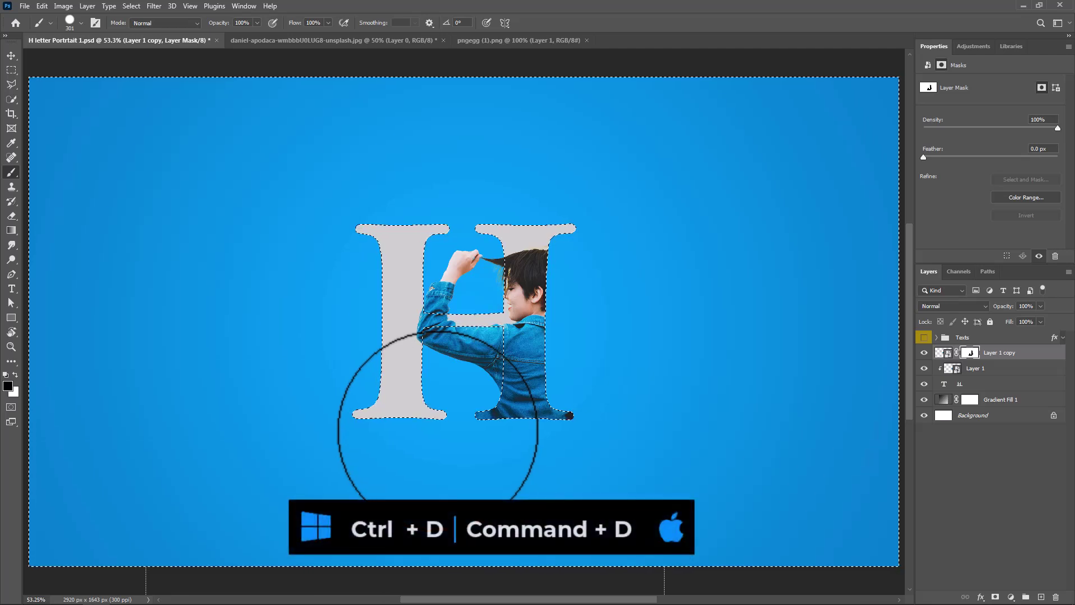
pyautogui.hotkey('ctrl', 'd')
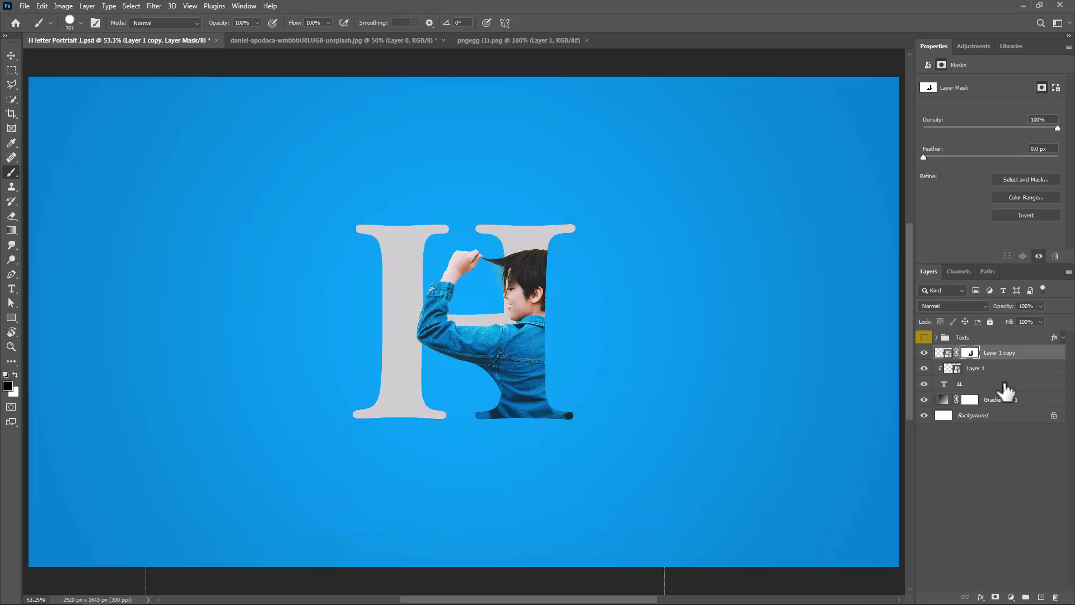
# Step: Add a white 4 px Stroke layer style positioned outside to the letter H layer
pyautogui.click(1007, 387)
pyautogui.rightClick(1055, 386)
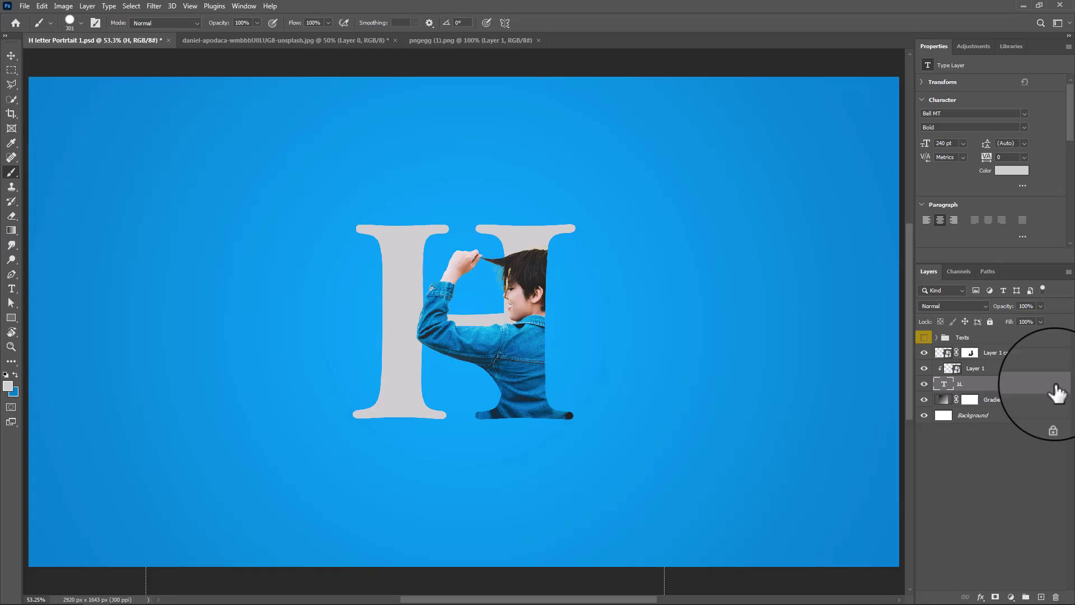
pyautogui.press('Escape')
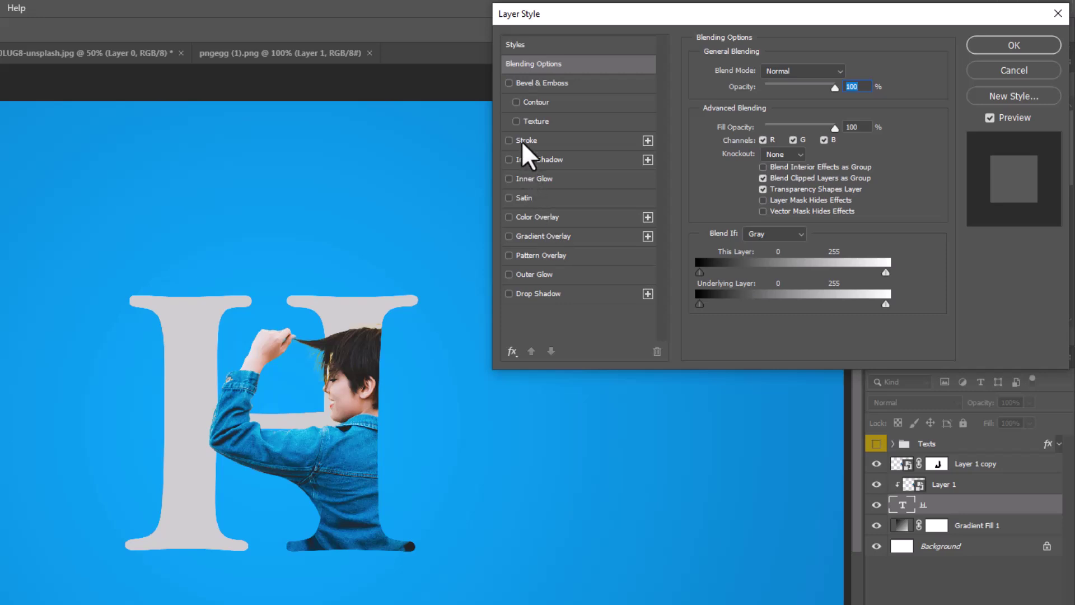
pyautogui.click(522, 140)
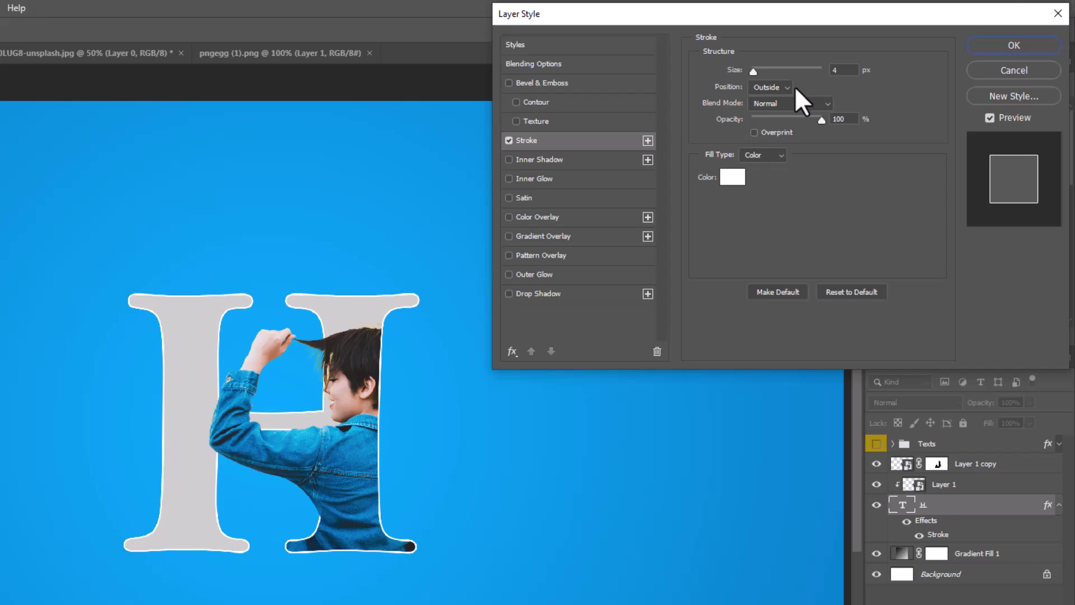
# Step: Add a black Multiply drop shadow to the letter H with 68% opacity, 66° angle, 9 px distance and 21 px size
pyautogui.click(529, 293)
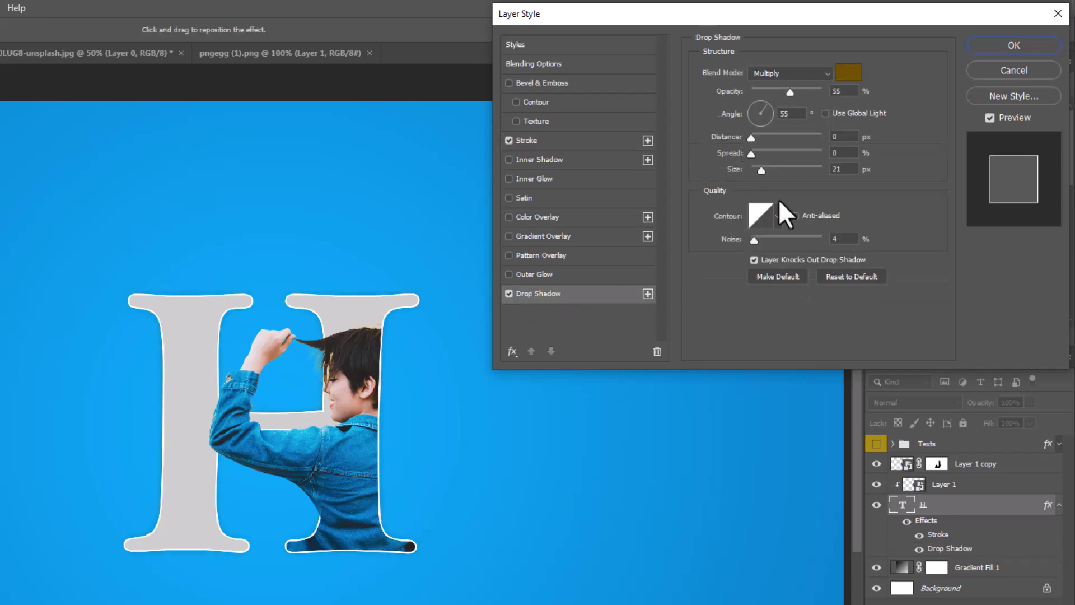
pyautogui.click(857, 72)
pyautogui.moveTo(648, 575); pyautogui.dragTo(626, 604)
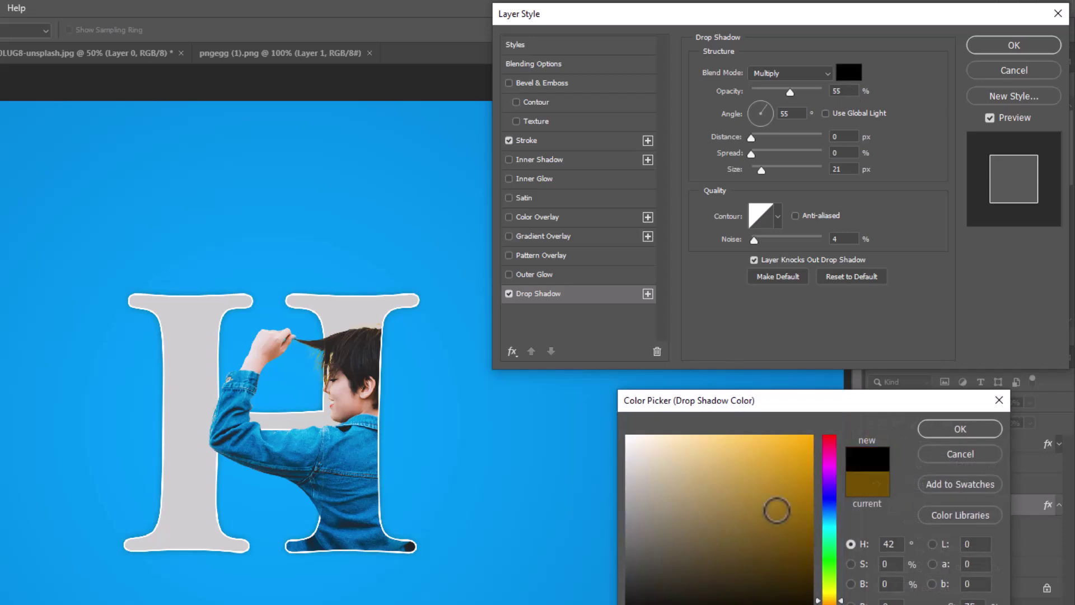
pyautogui.click(945, 431)
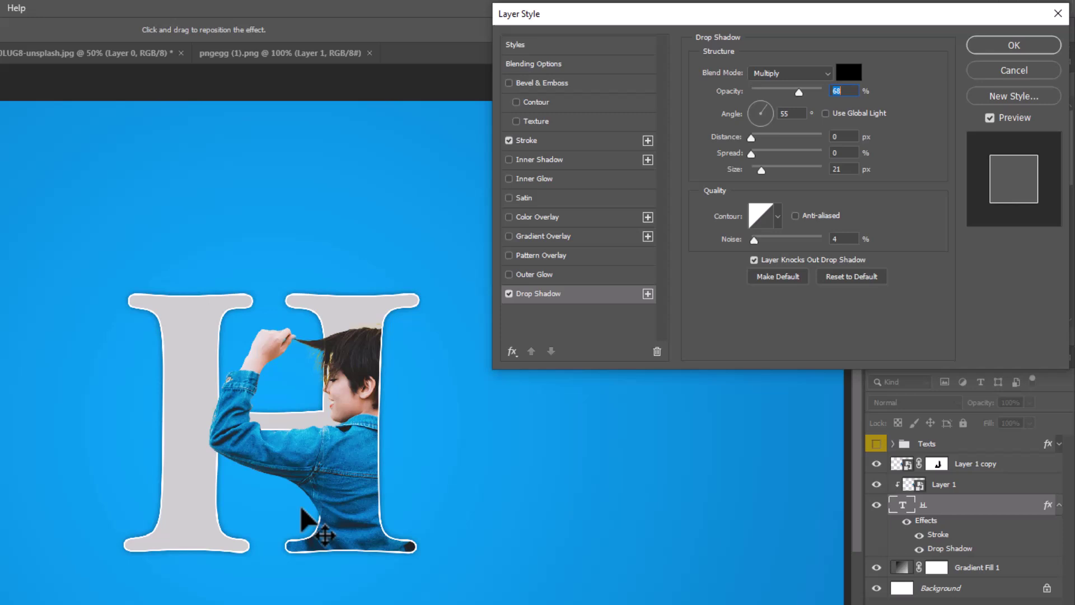
pyautogui.moveTo(301, 508); pyautogui.dragTo(299, 511)
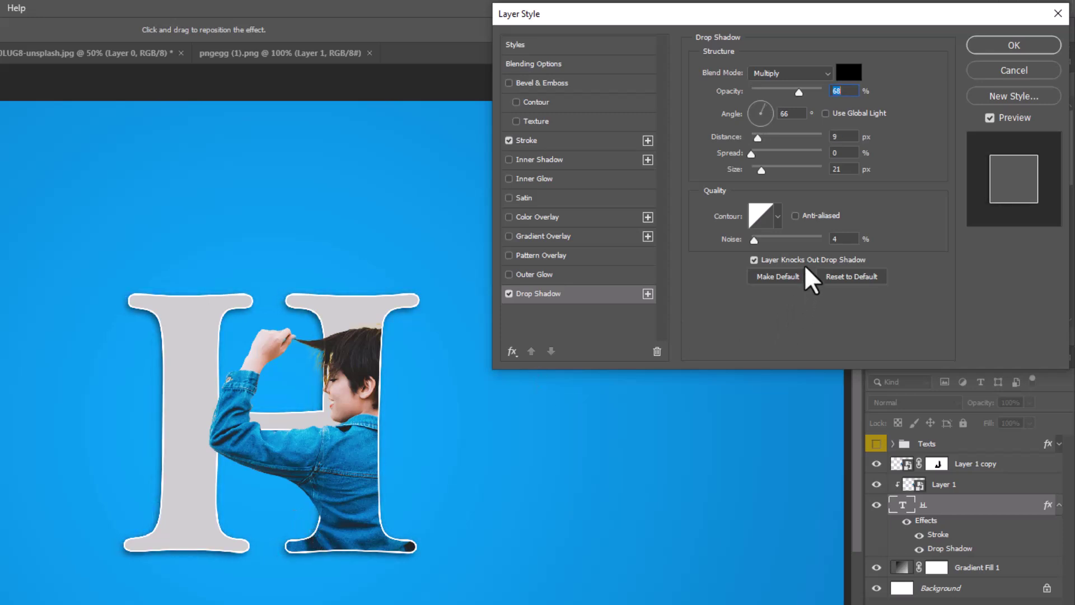
pyautogui.click(837, 169)
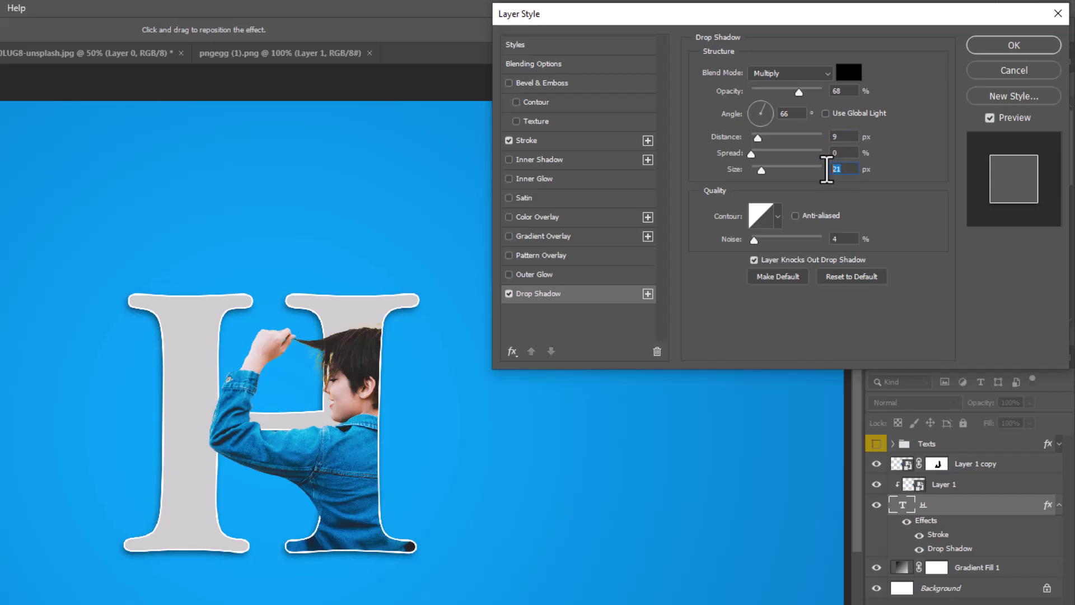
pyautogui.click(1019, 49)
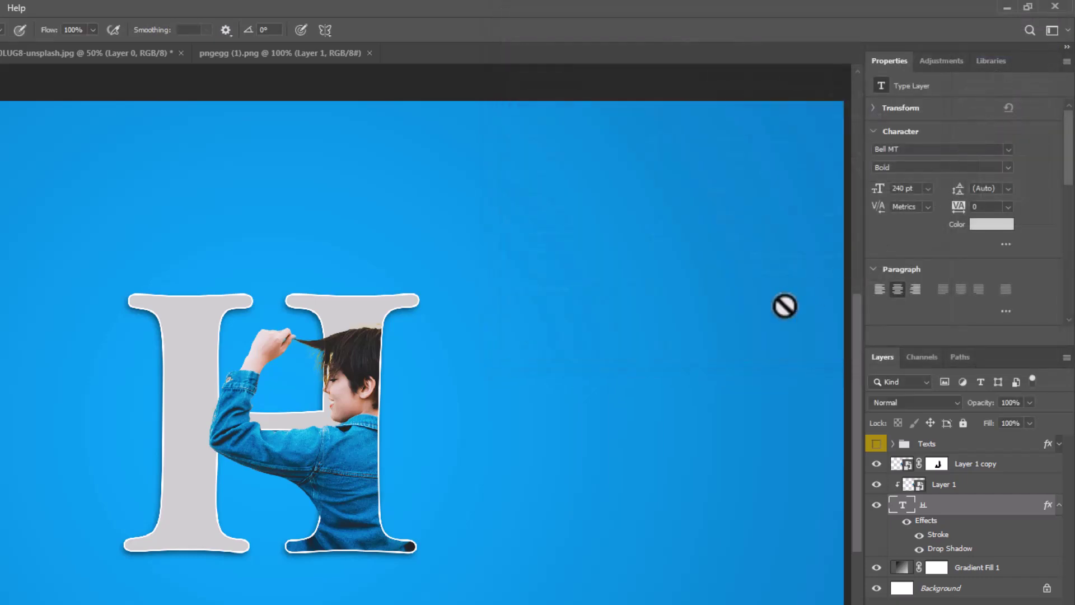
# Step: Bring the light flare from pngegg (1).png into the H letter Portrait 1 document and place its layer above the Texts group
pyautogui.click(499, 41)
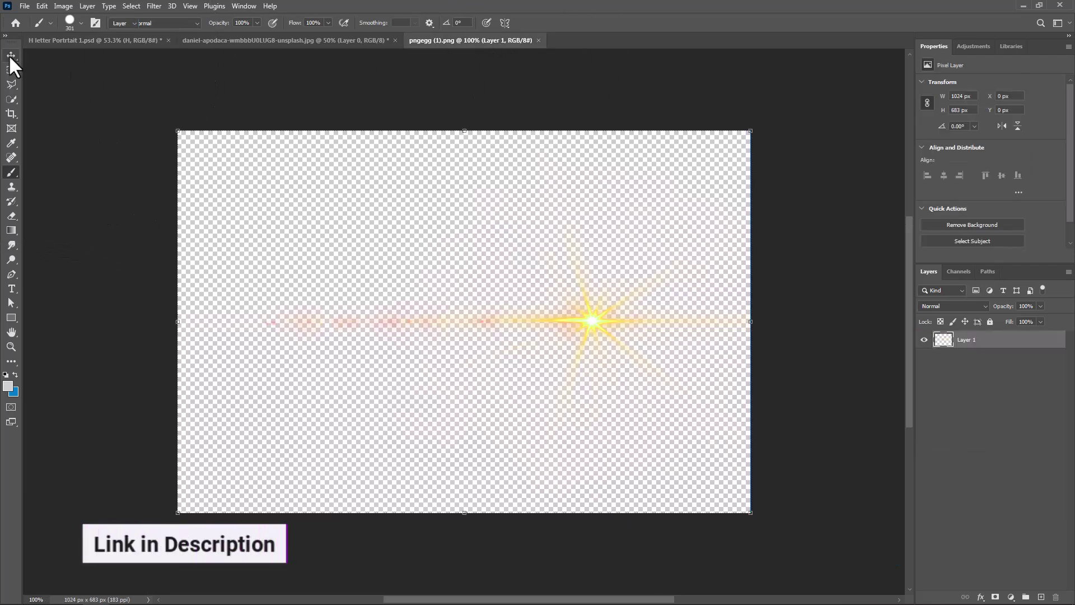
pyautogui.click(10, 55)
pyautogui.moveTo(587, 318); pyautogui.dragTo(468, 330)
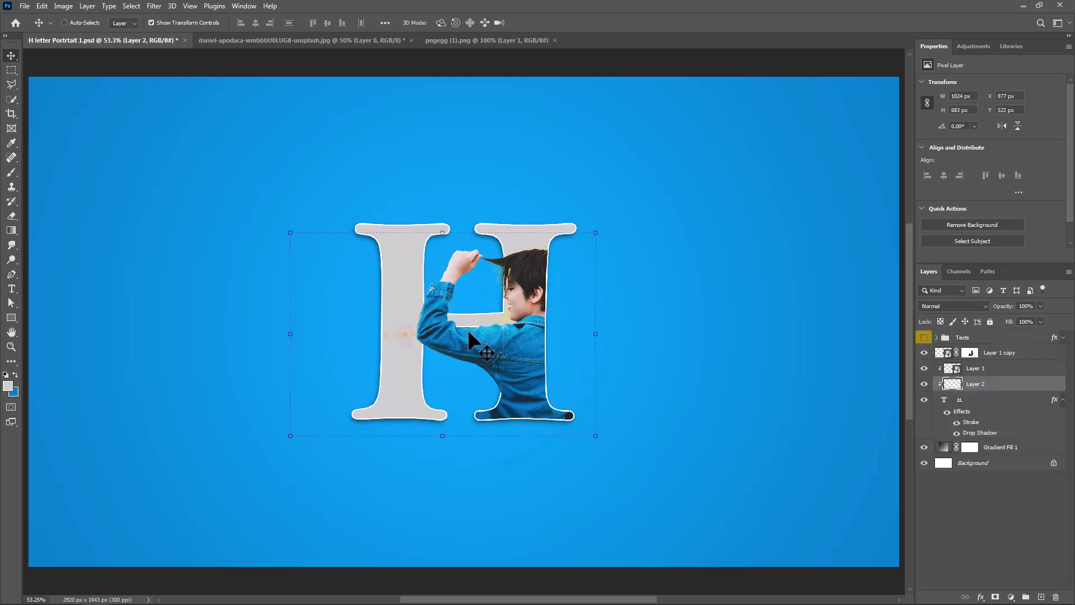
pyautogui.moveTo(989, 394); pyautogui.dragTo(991, 337)
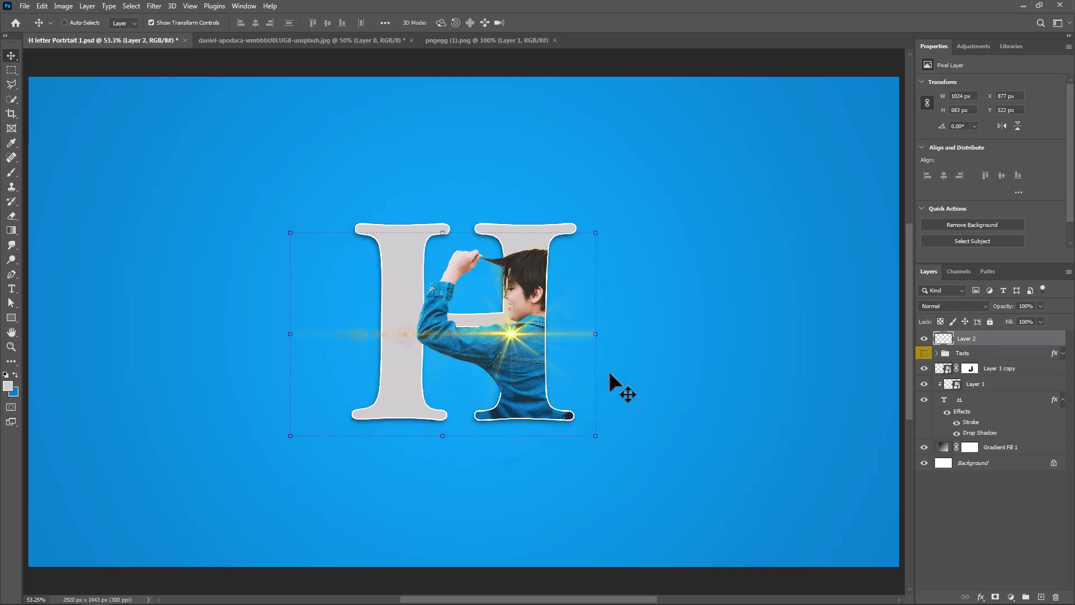
# Step: Scale the light flare down to about 53% and place its bright centre on the person's shoulder at the H's right stem
pyautogui.moveTo(521, 342); pyautogui.dragTo(531, 337)
pyautogui.hotkey('ctrl', 't')
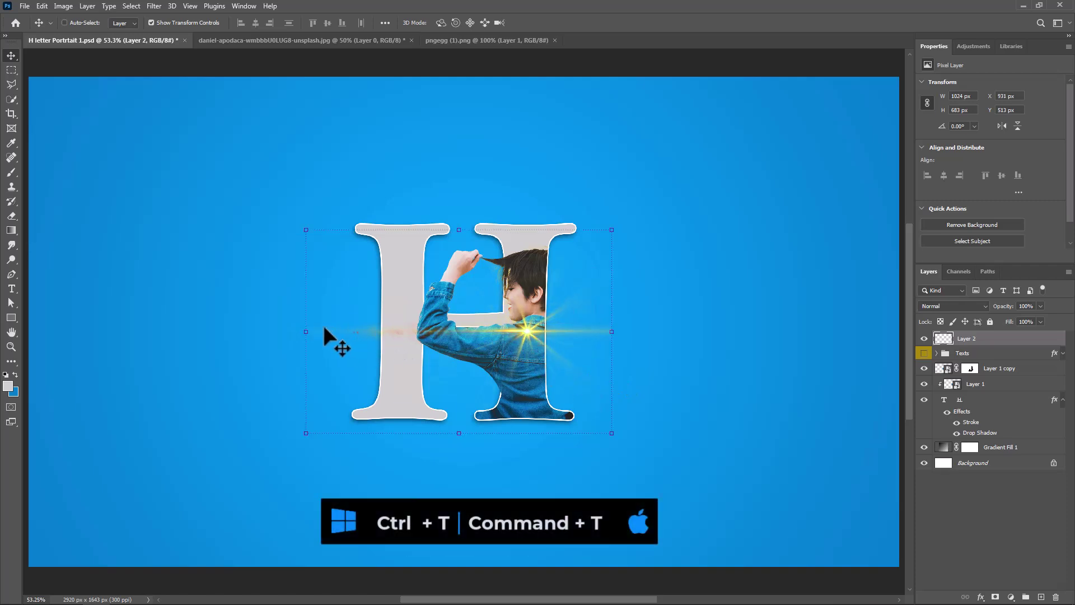
pyautogui.moveTo(310, 334); pyautogui.dragTo(449, 332)
pyautogui.moveTo(567, 330); pyautogui.dragTo(531, 318)
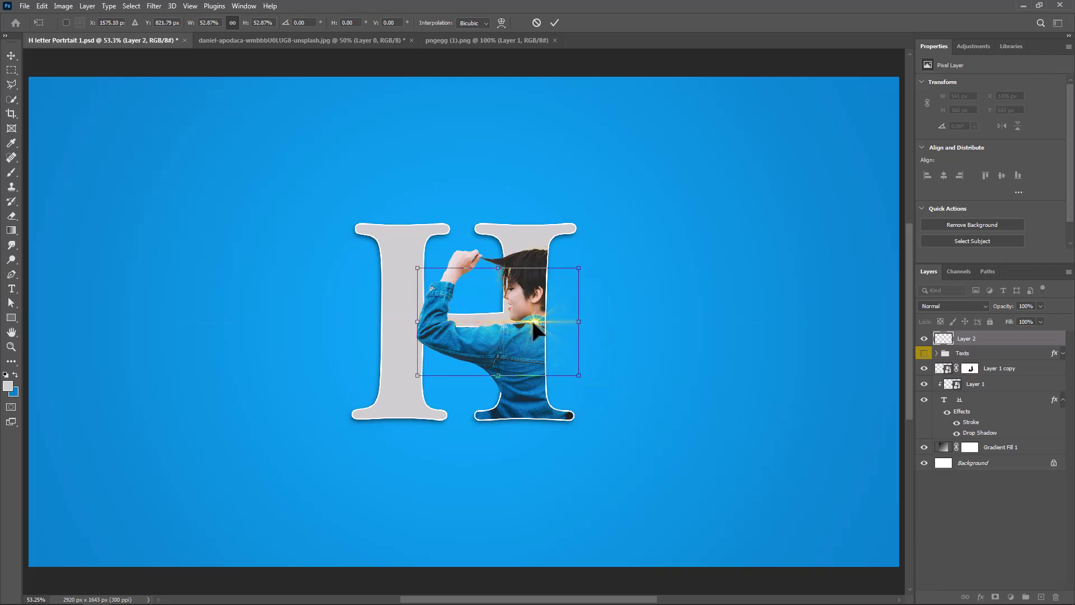
pyautogui.press('Return')
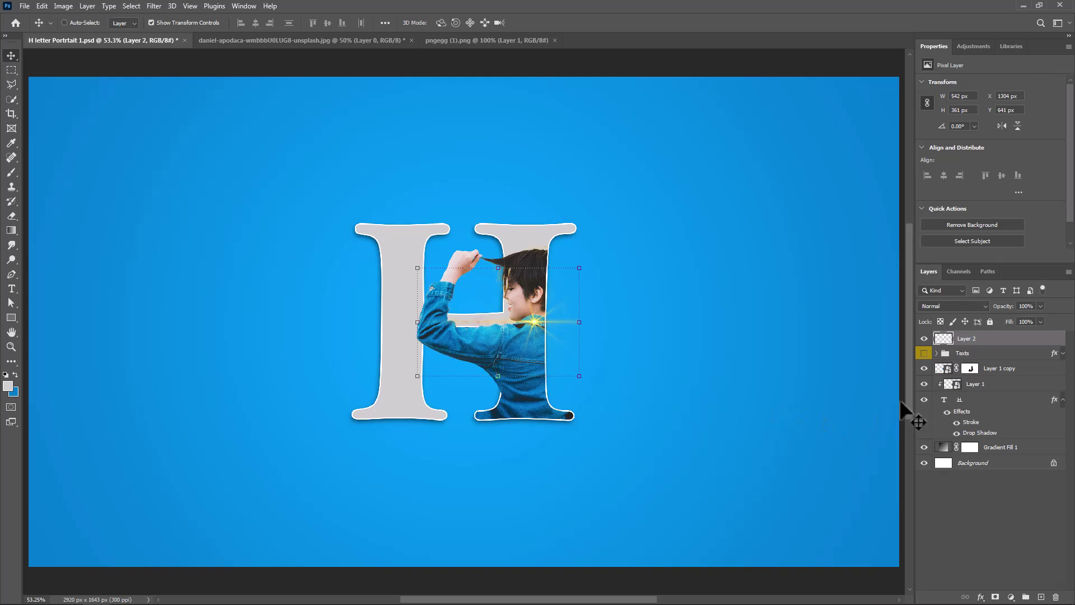
# Step: Nudge the light flare straight down by about 19 px, to a Y position of 660 px
pyautogui.press('Down')
pyautogui.press('Down')
pyautogui.press('Down')
pyautogui.press('Down')
pyautogui.press('Down')
pyautogui.press('Down')
pyautogui.press('Down')
pyautogui.press('Down')
pyautogui.press('Down')
pyautogui.press('Down')
pyautogui.press('Down')
pyautogui.press('Down')
pyautogui.press('Down')
pyautogui.press('Down')
pyautogui.press('Down')
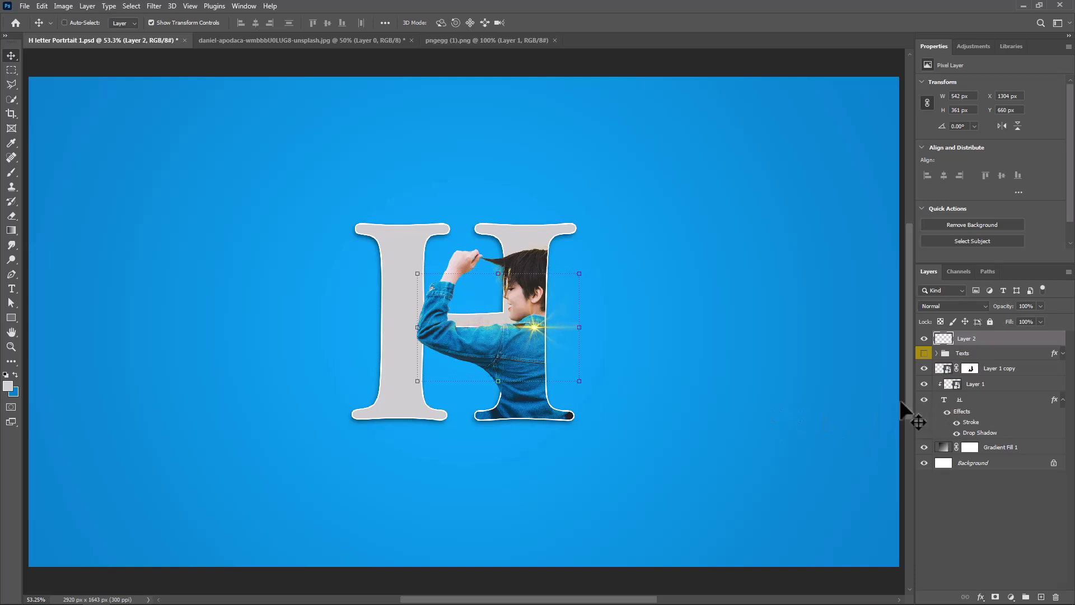
# Step: Add a Hue/Saturation adjustment layer clipped to the light flare layer and set its Hue to +125
pyautogui.click(1011, 597)
pyautogui.click(1023, 492)
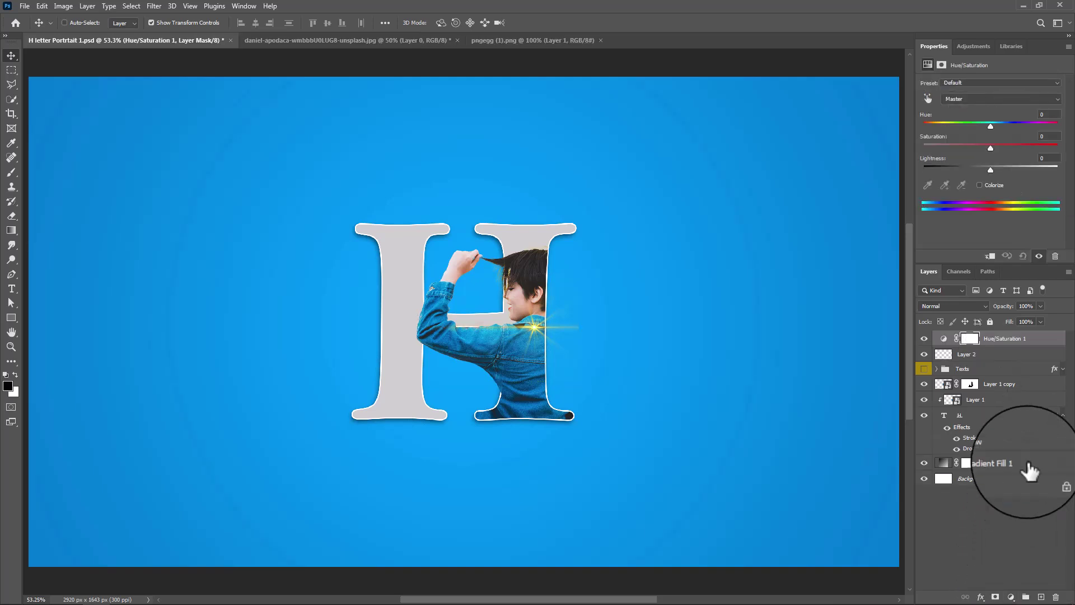
pyautogui.click(989, 256)
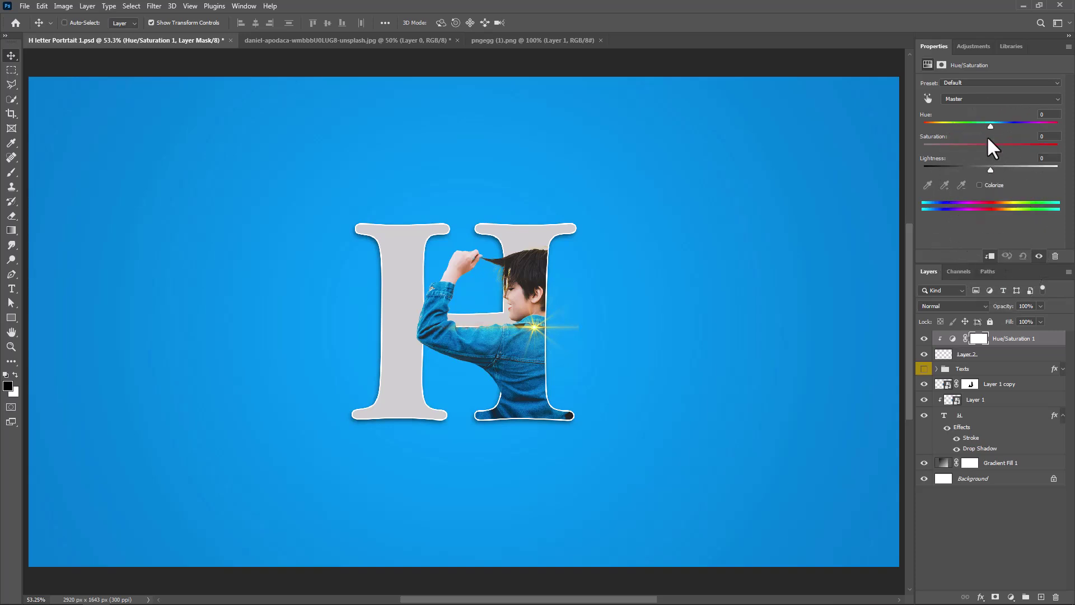
pyautogui.moveTo(989, 127); pyautogui.dragTo(1041, 132)
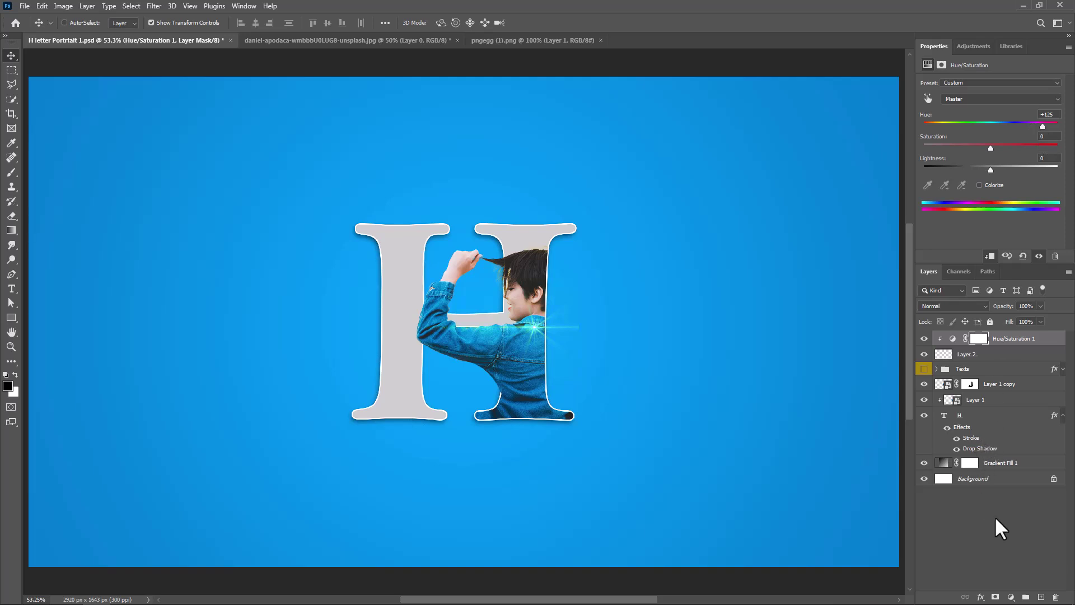
# Step: Select the hidden Texts group and make it visible
pyautogui.click(952, 369)
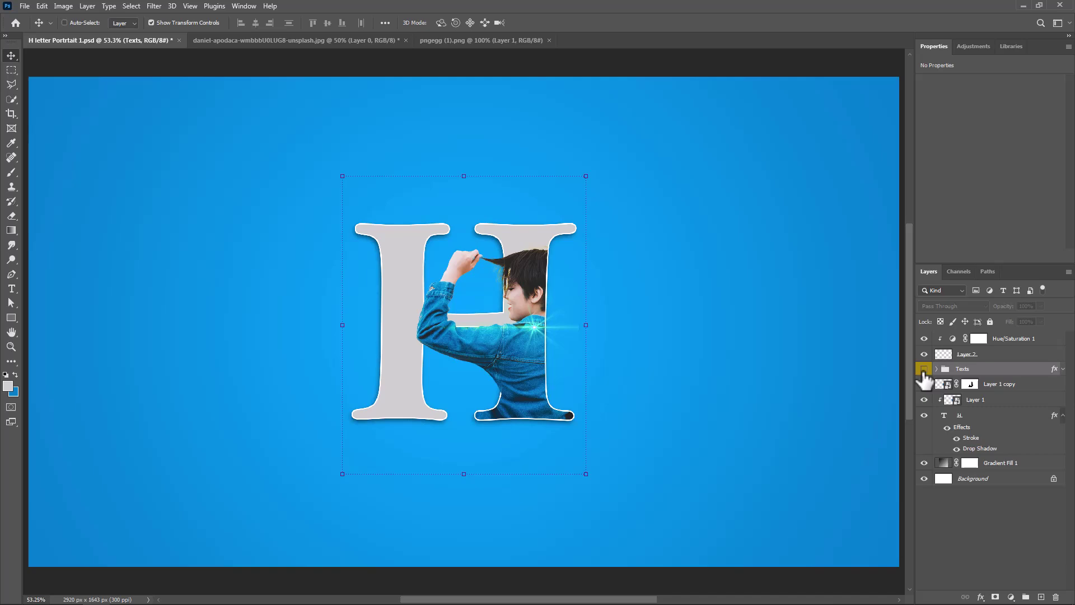
pyautogui.click(924, 370)
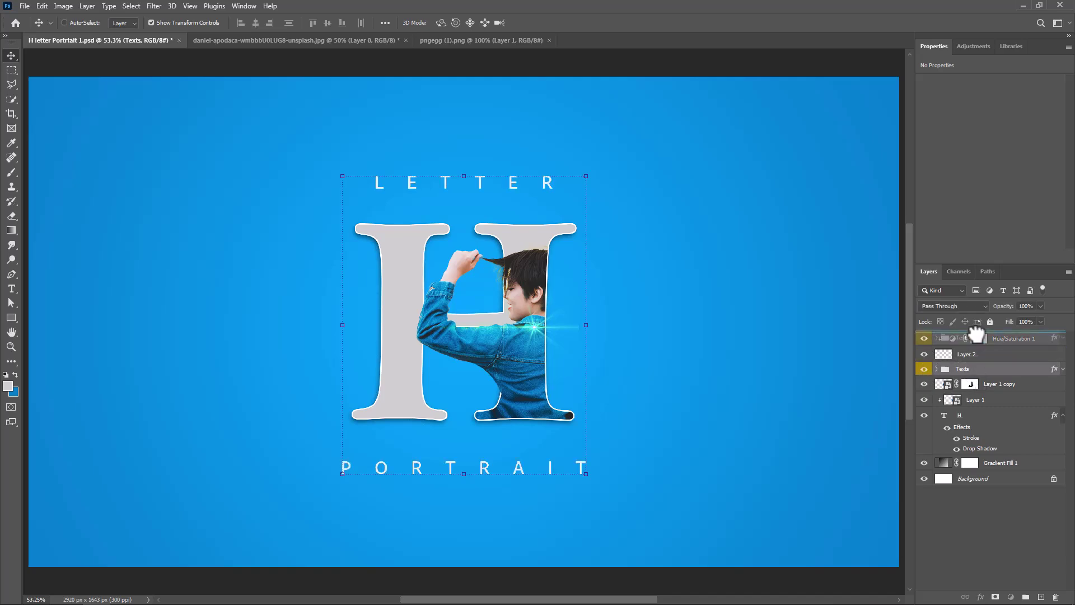